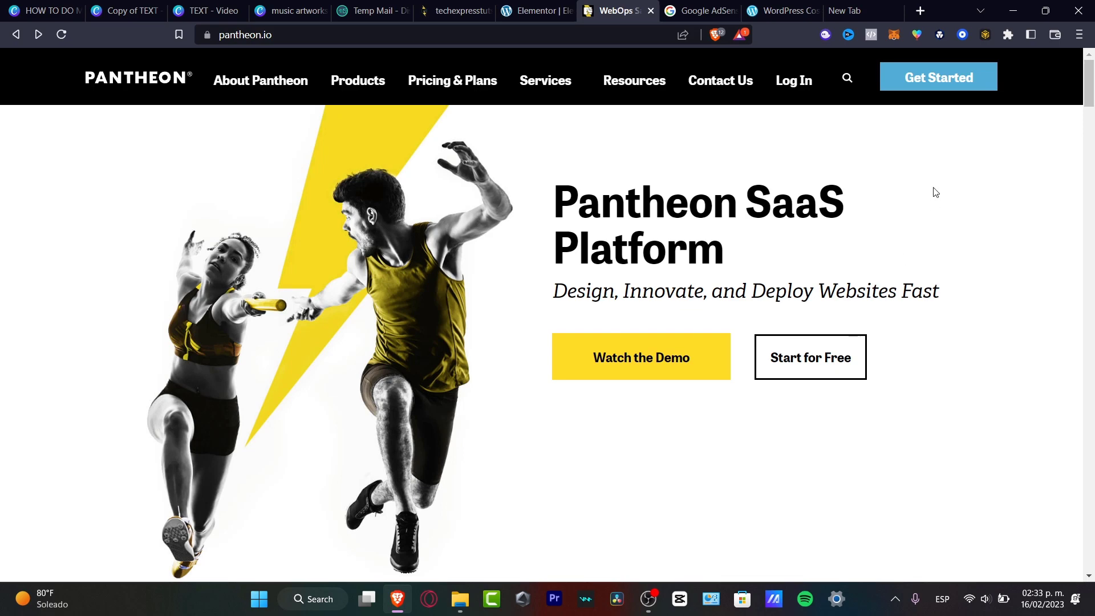
# Review the required fields of Pantheon's free account sign-up form and return to the homepage
pyautogui.click(949, 80)
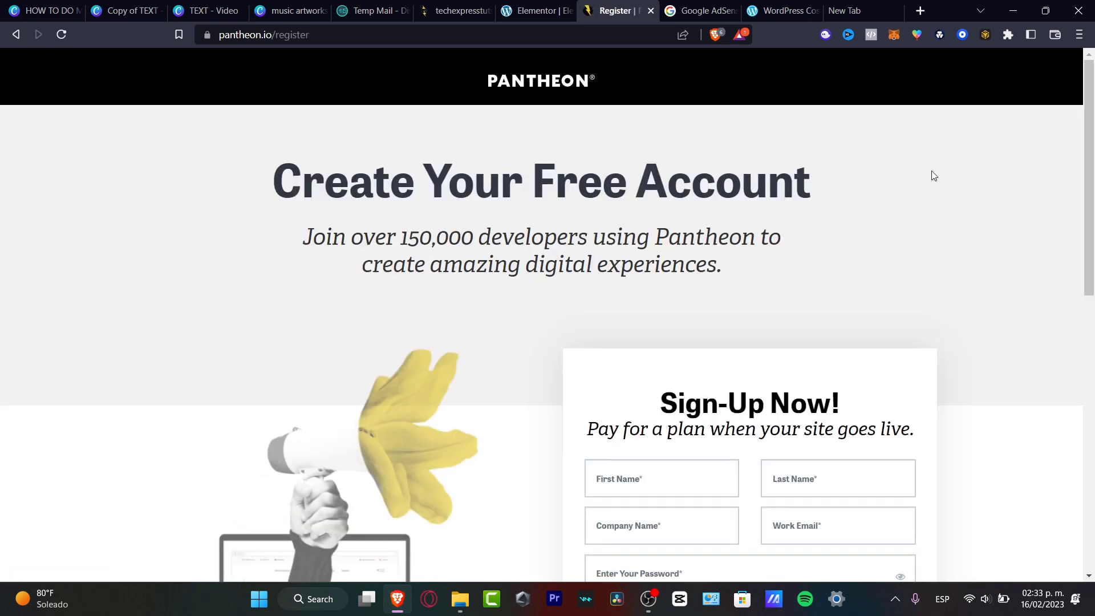
pyautogui.scroll(-4, 982, 215)
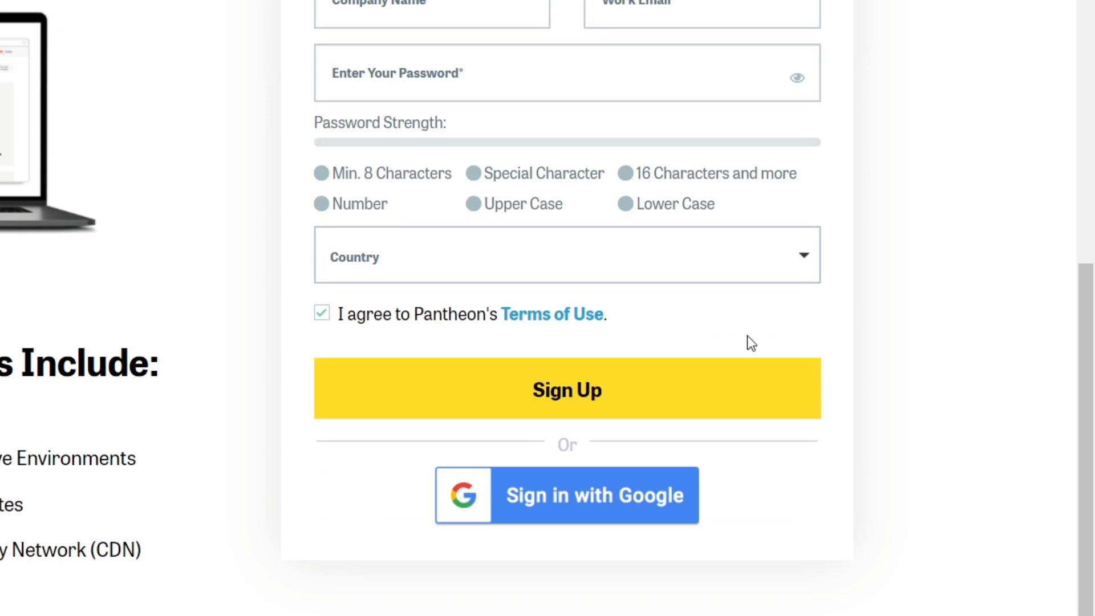
pyautogui.click(723, 385)
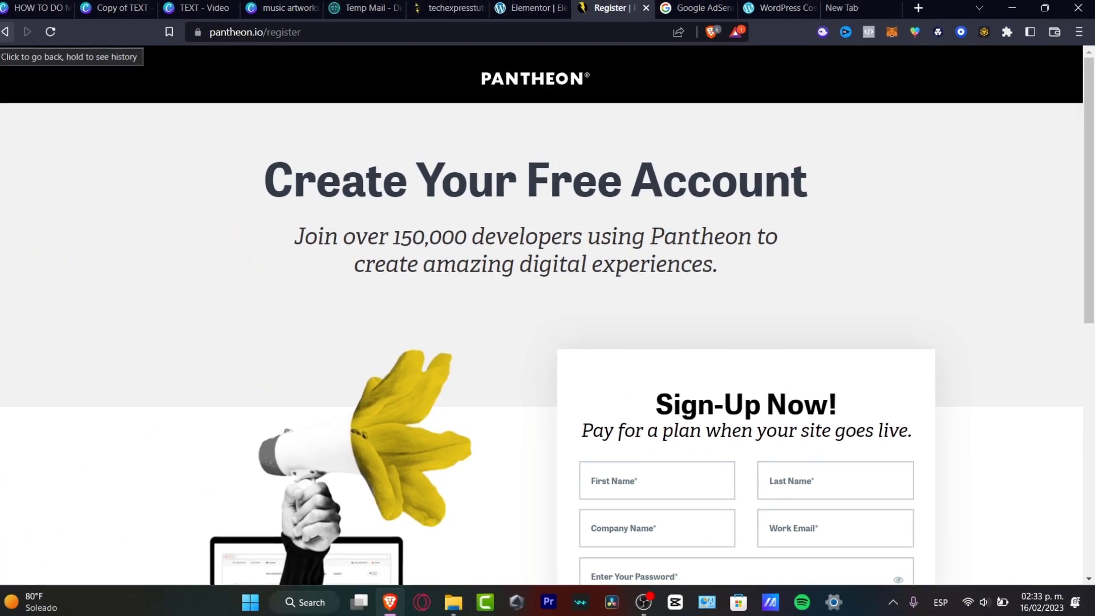
pyautogui.click(15, 35)
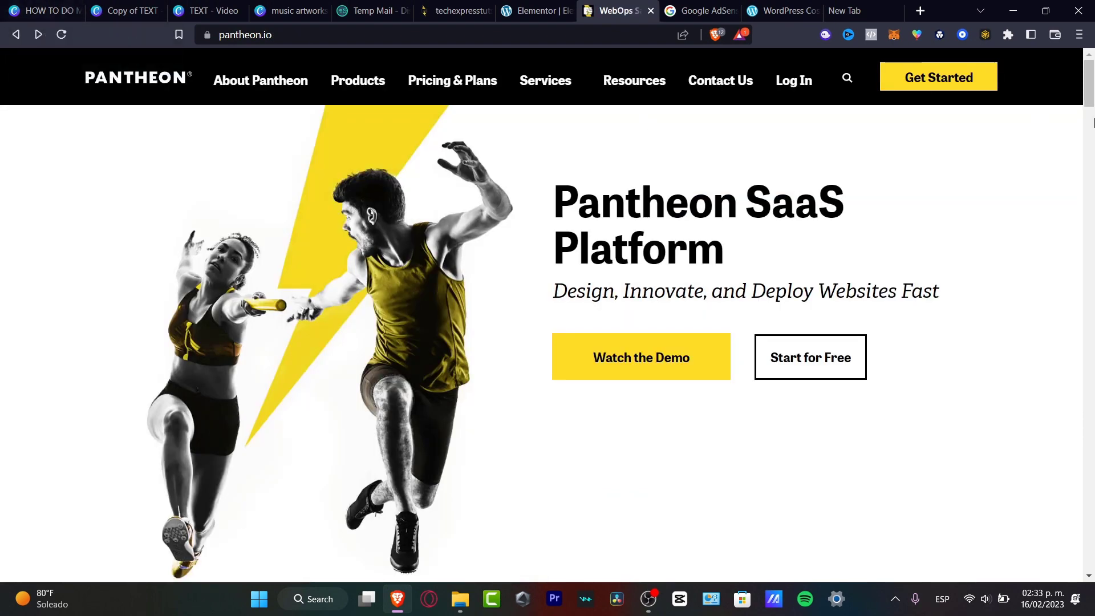
# Switch to the Pantheon dashboard, start a new WordPress site from the personal workspace home, and begin naming it
pyautogui.click(494, 8)
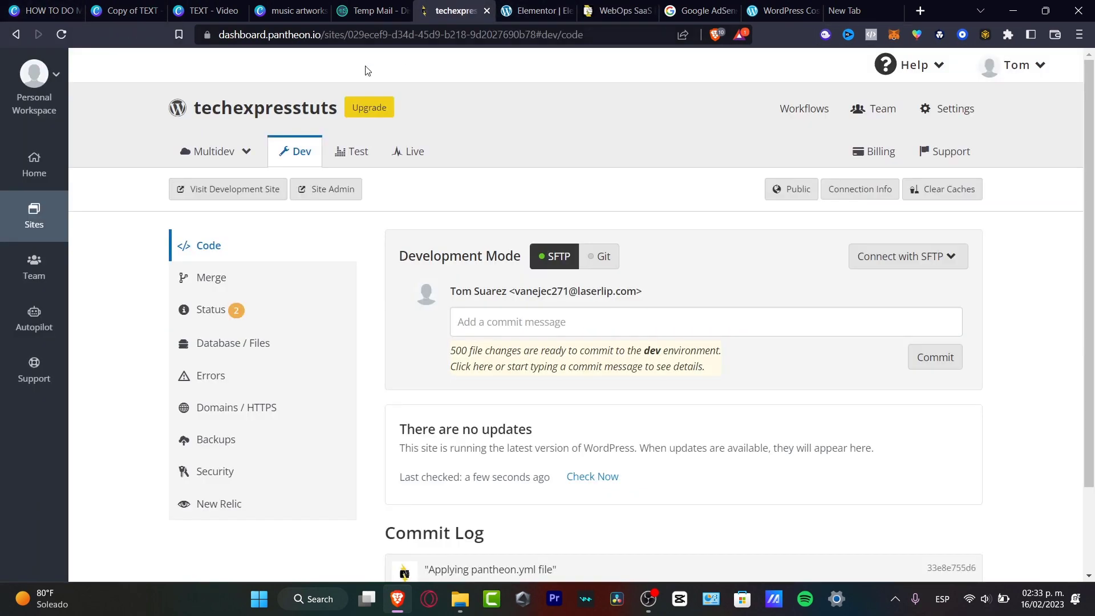
pyautogui.click(33, 171)
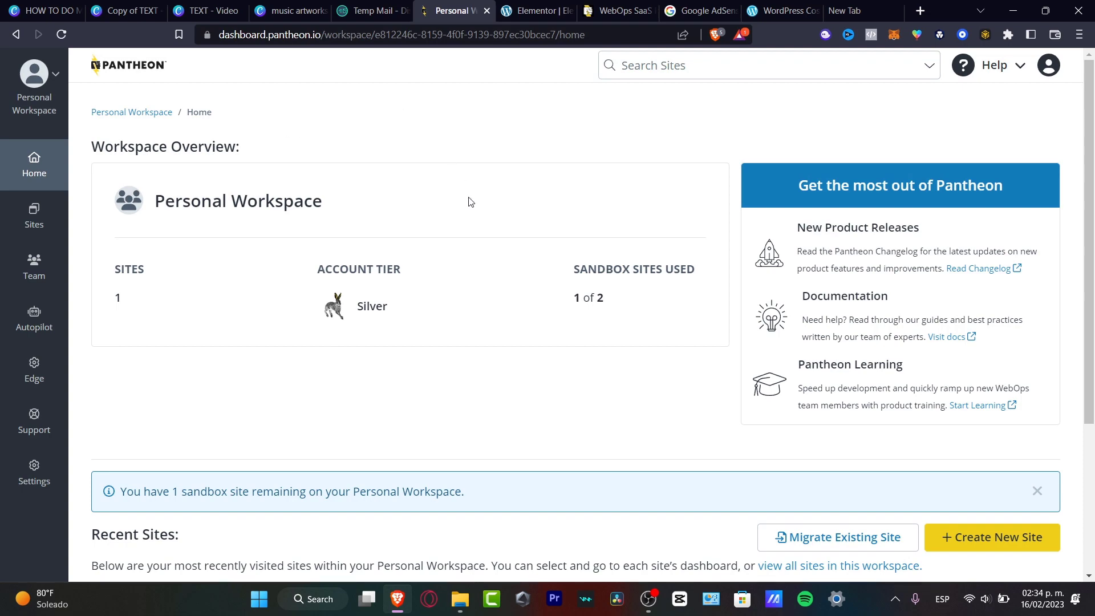
pyautogui.scroll(-3, 470, 202)
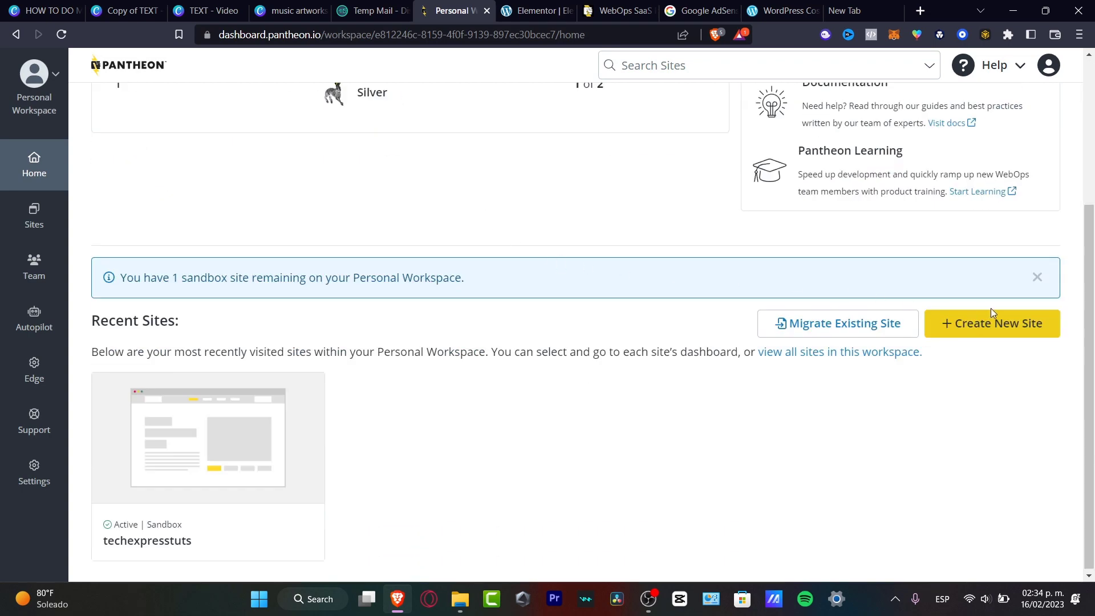
pyautogui.click(1029, 323)
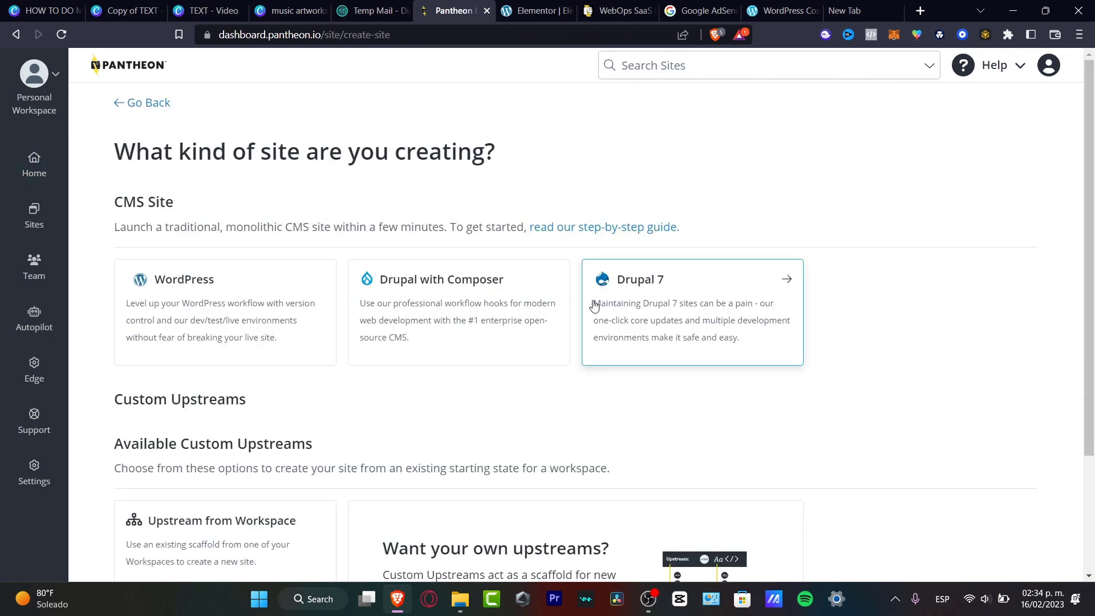
pyautogui.moveTo(292, 227); pyautogui.dragTo(334, 227)
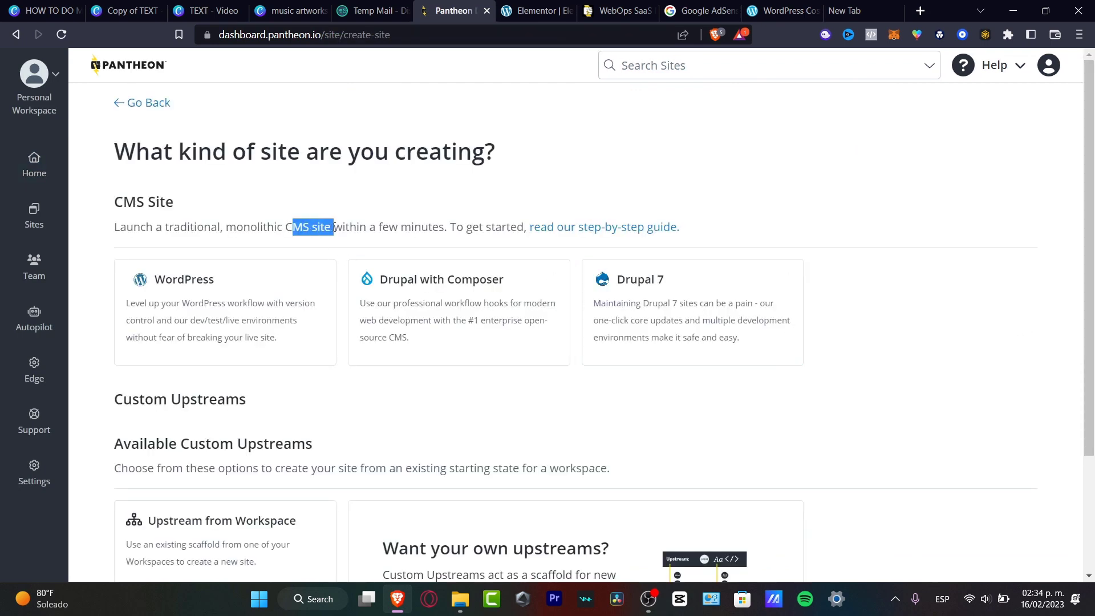
pyautogui.click(205, 293)
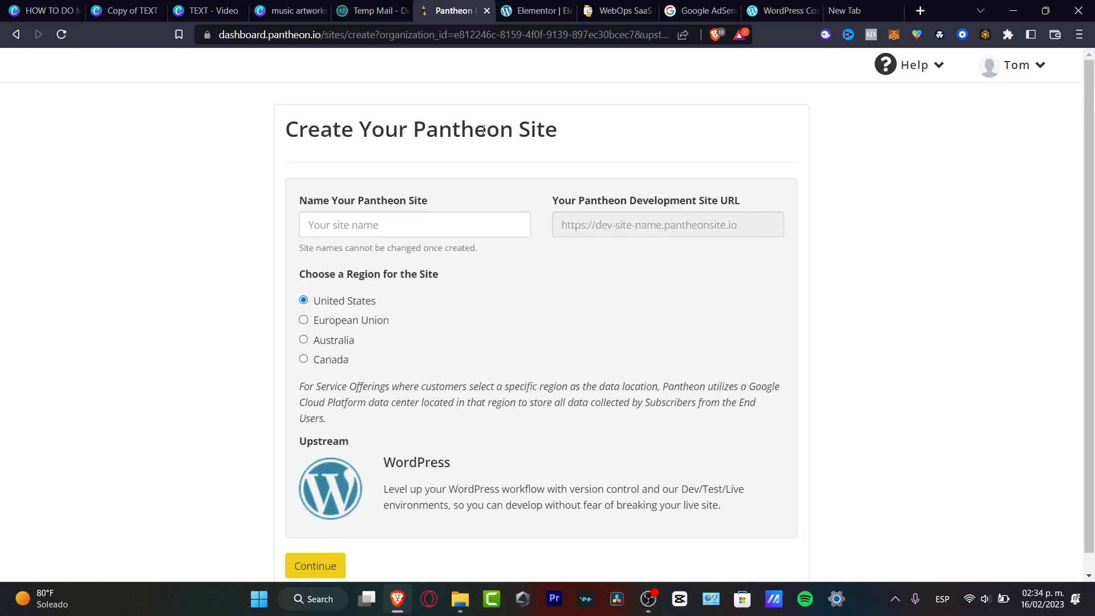
pyautogui.click(396, 231)
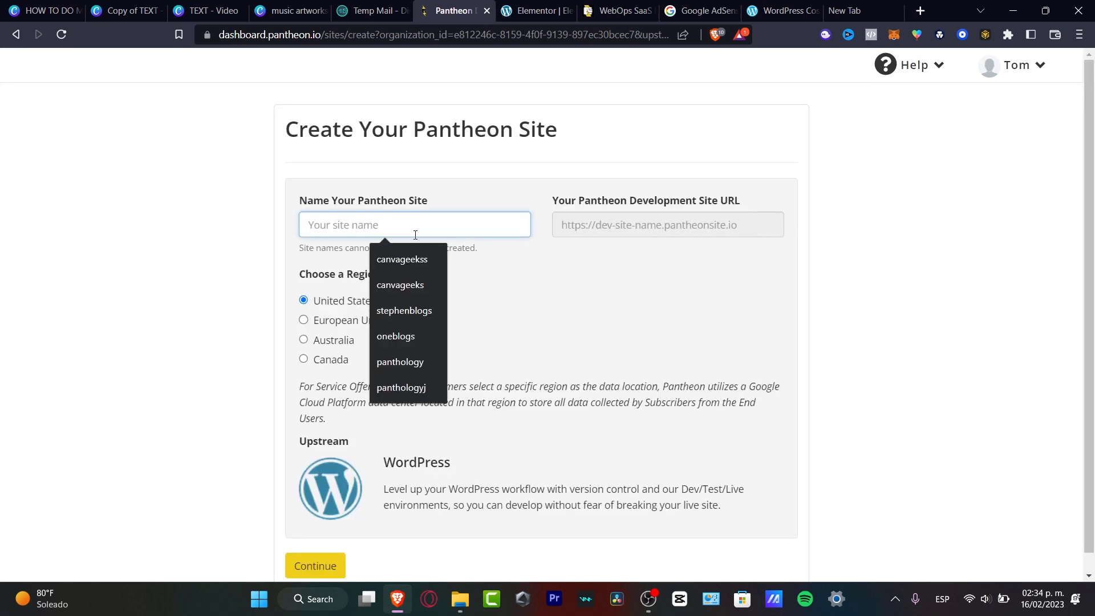
pyautogui.click(406, 263)
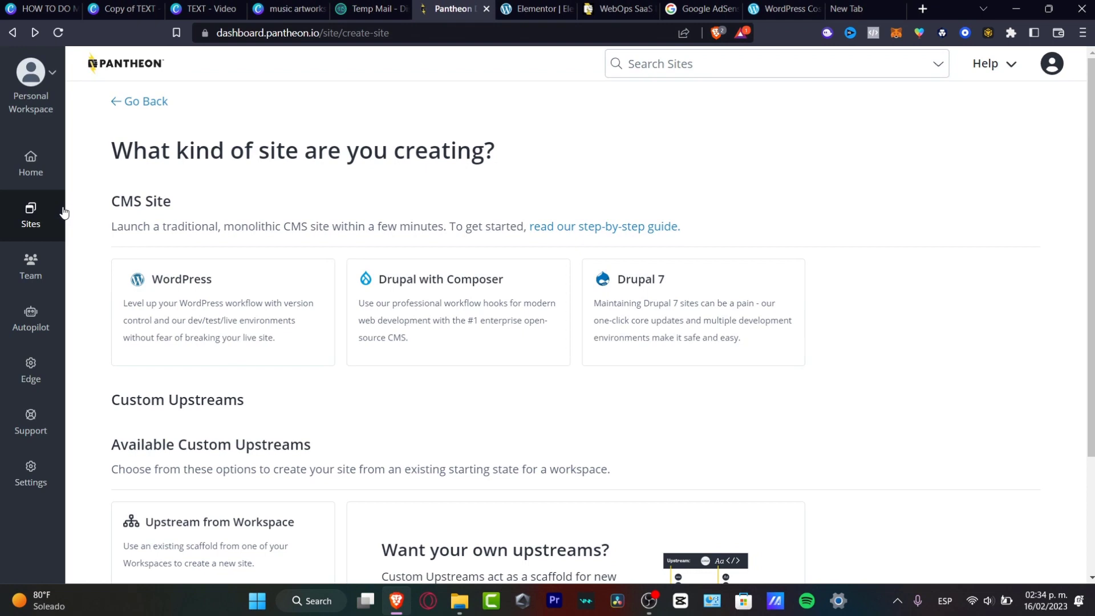
# Show the workspace's sites, check the upstream, plan and status of techexpresstuts, and open that site
pyautogui.click(42, 223)
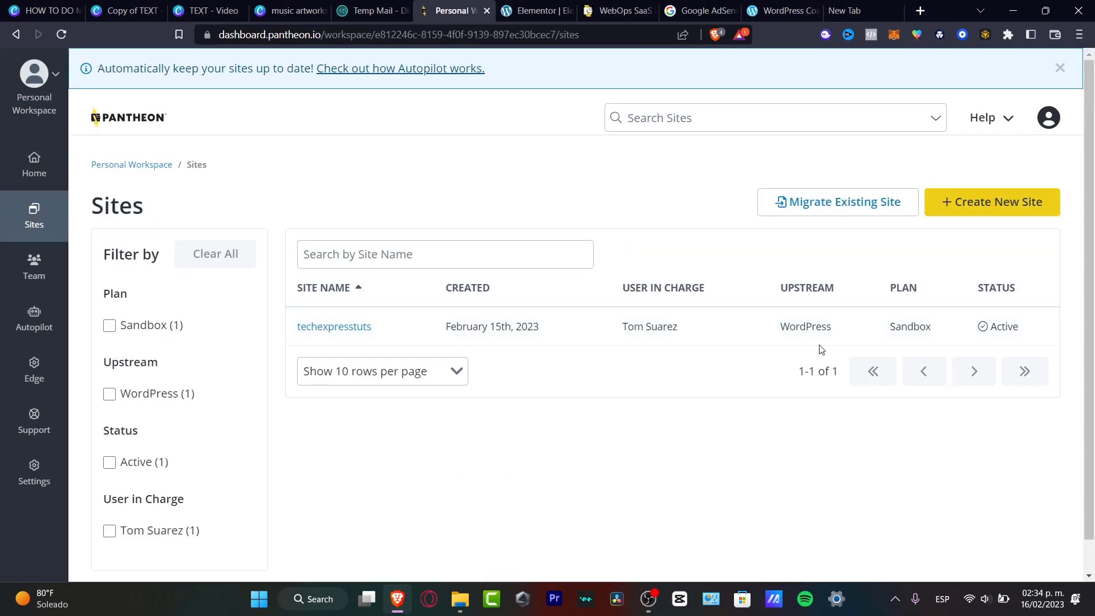
pyautogui.moveTo(832, 326); pyautogui.dragTo(789, 326)
pyautogui.moveTo(957, 326); pyautogui.dragTo(889, 325)
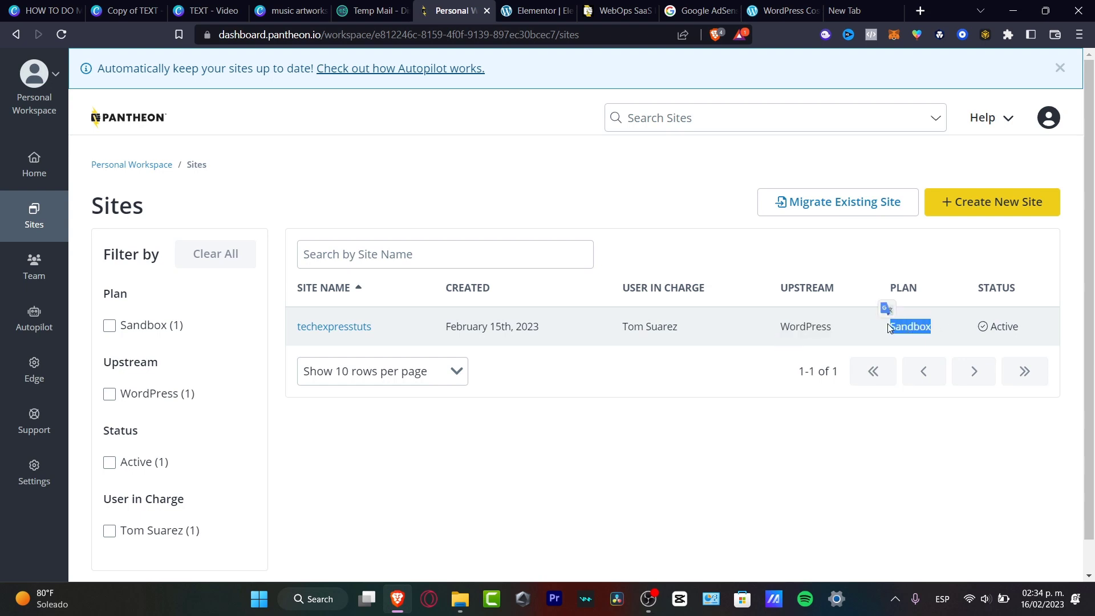
pyautogui.moveTo(1026, 326); pyautogui.dragTo(983, 326)
pyautogui.click(976, 451)
pyautogui.click(349, 329)
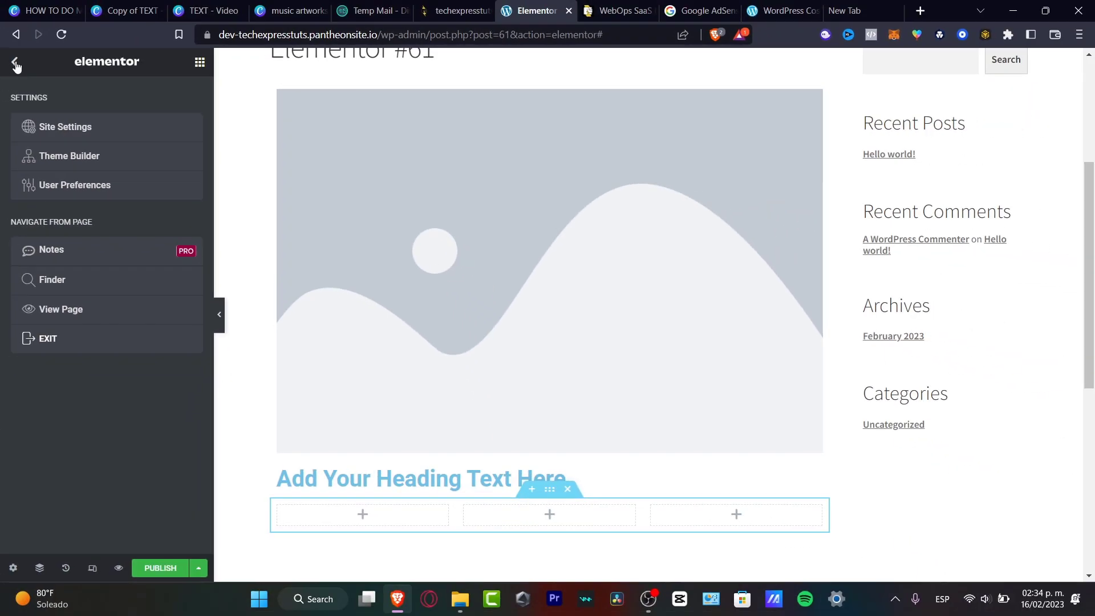
# Leave the Elementor editor for the page Elementor #61 and go to the list of all WordPress pages
pyautogui.click(16, 65)
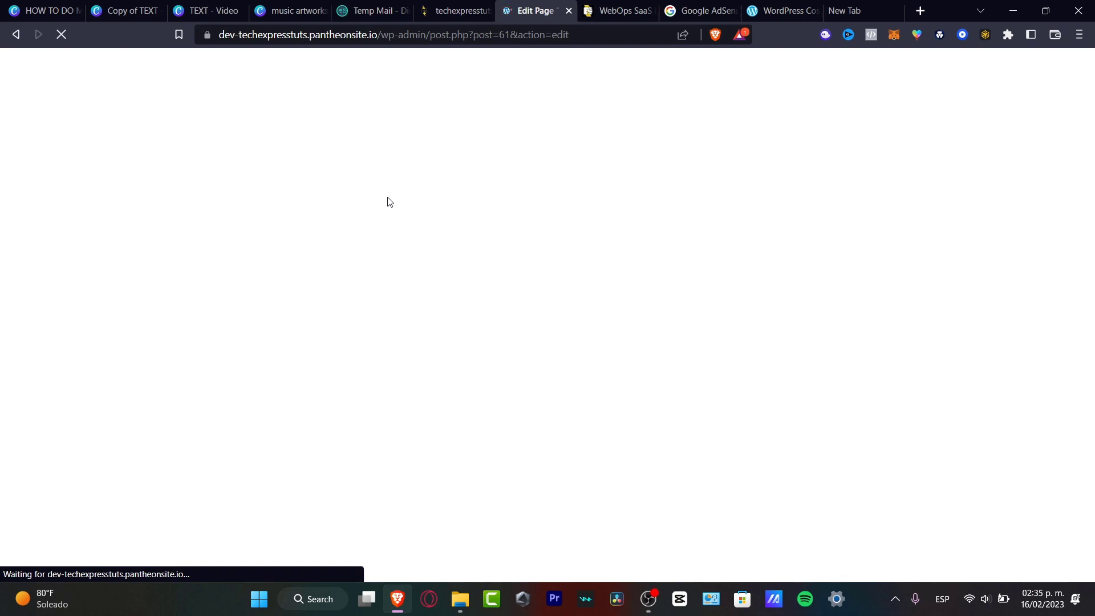
pyautogui.click(451, 10)
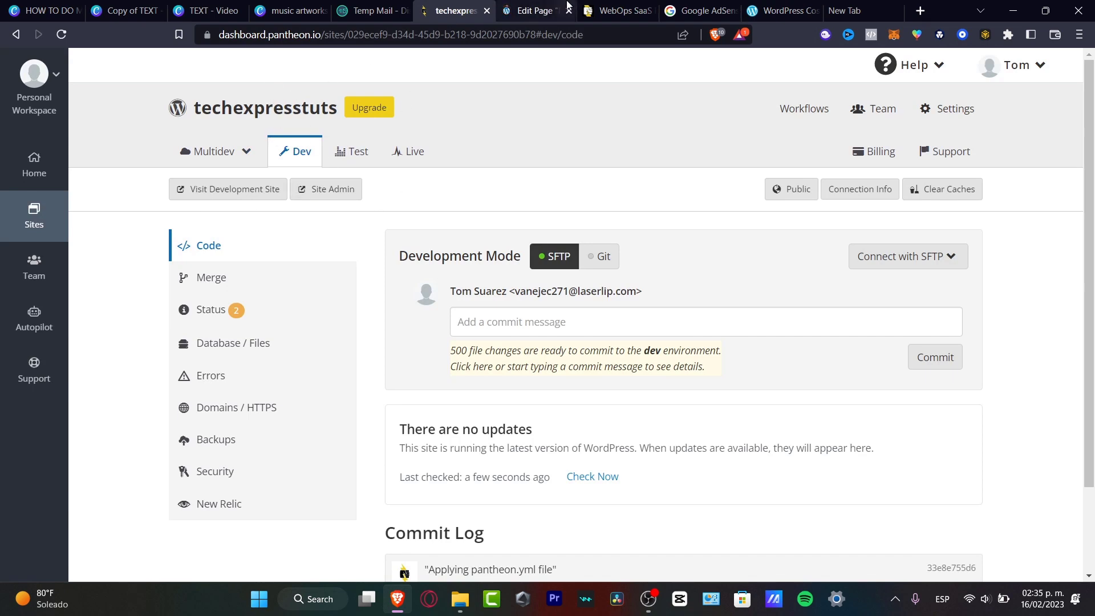
pyautogui.click(539, 10)
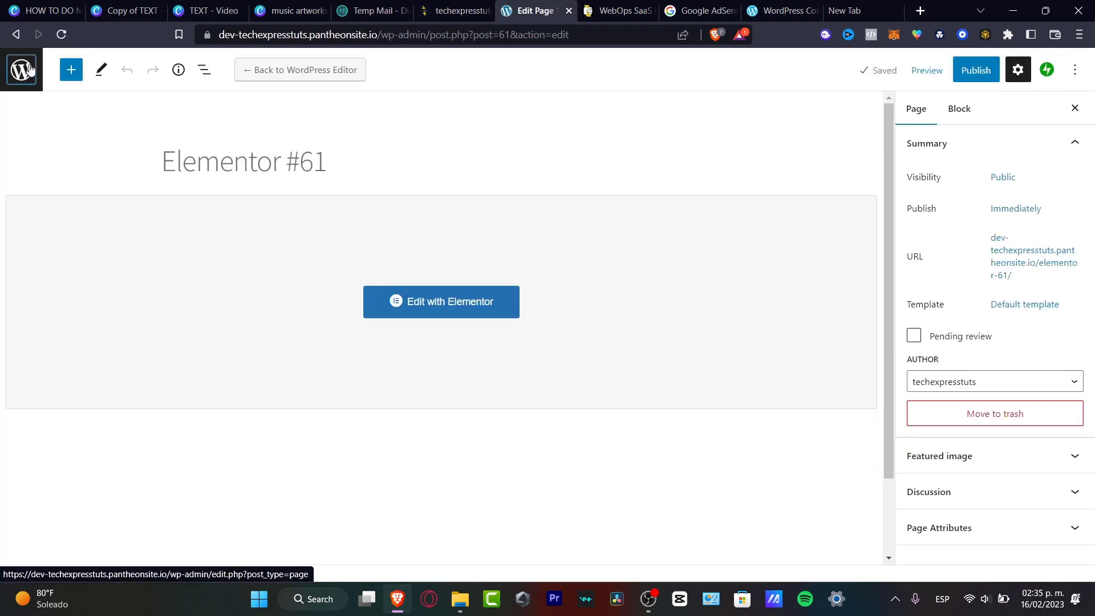
pyautogui.click(31, 67)
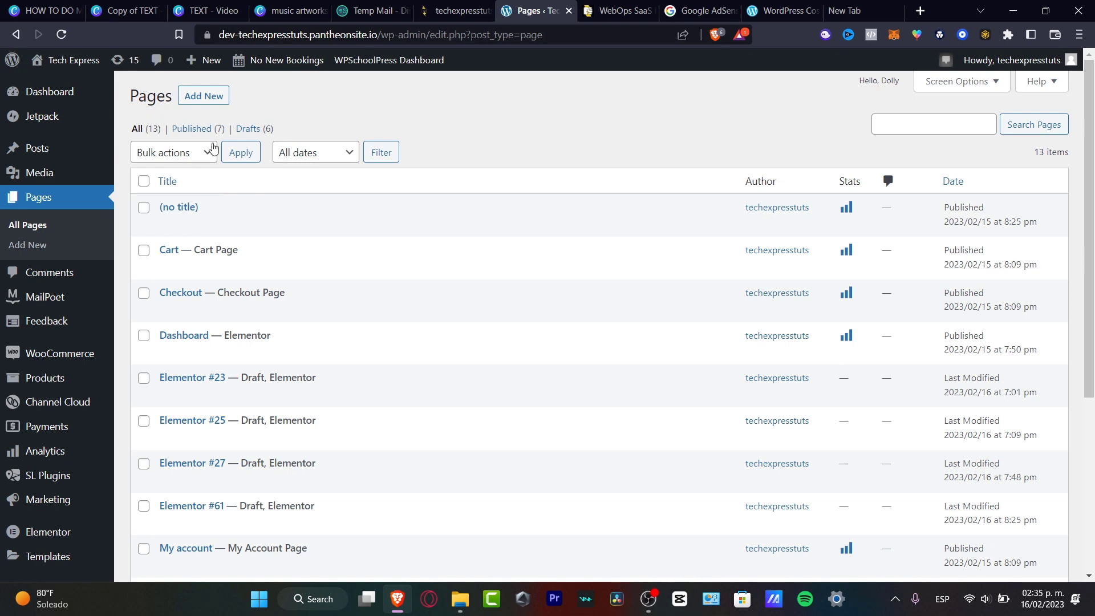
# Go to the installed plugins in the WordPress admin and open the page for adding new ones
pyautogui.moveTo(374, 234)
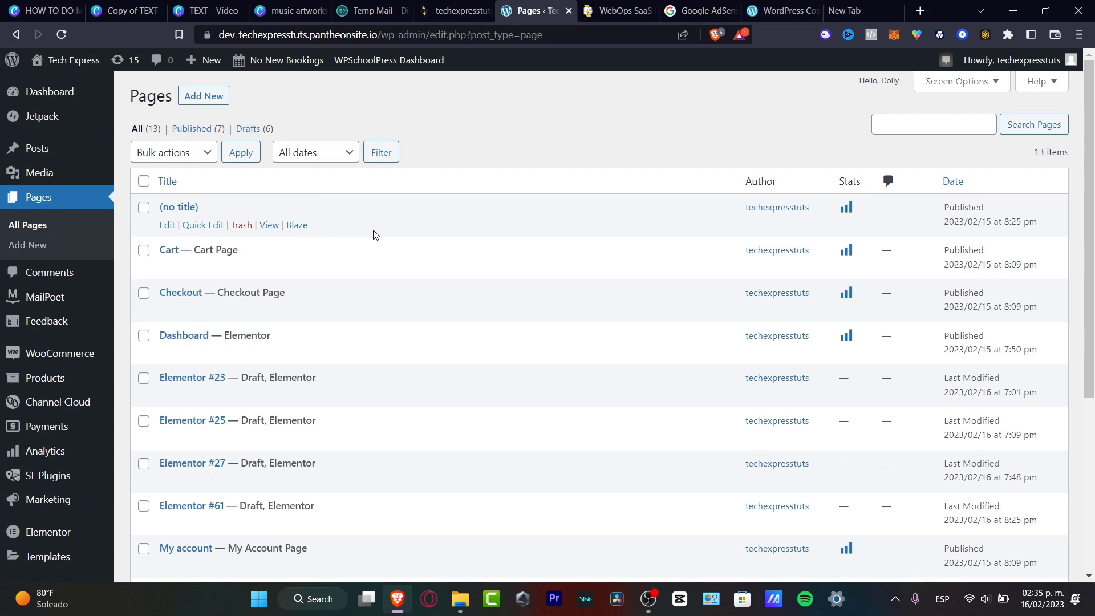
pyautogui.scroll(-5, 73, 190)
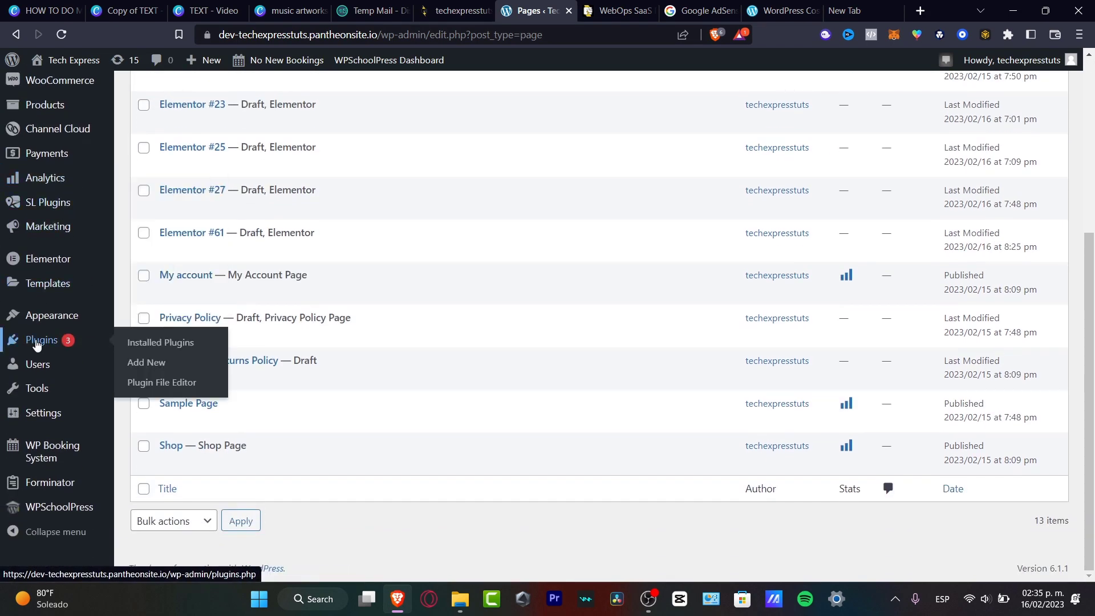
pyautogui.click(36, 342)
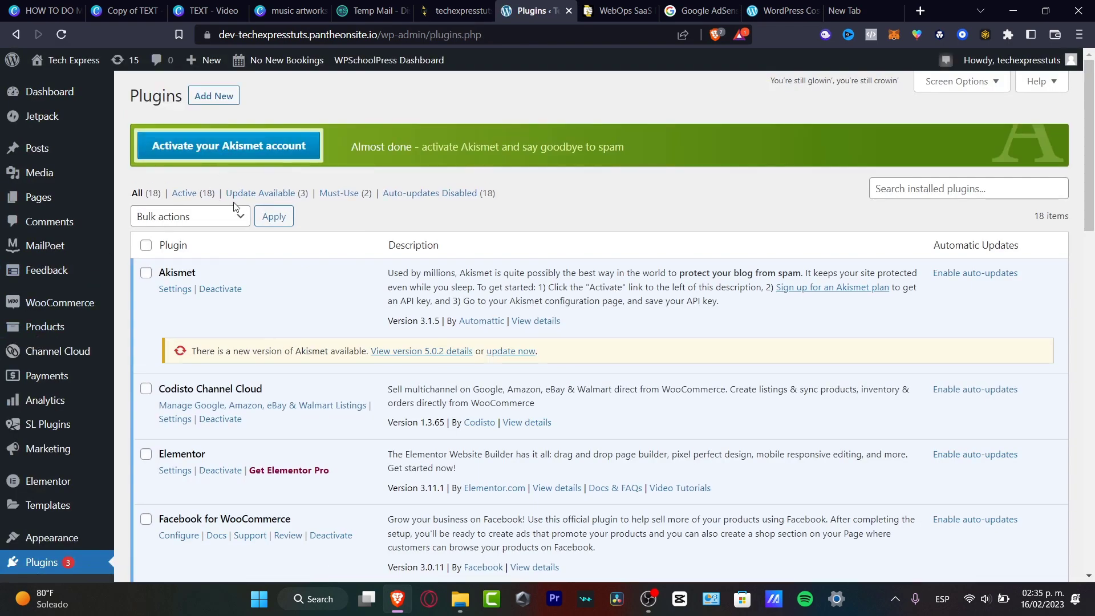
pyautogui.click(225, 97)
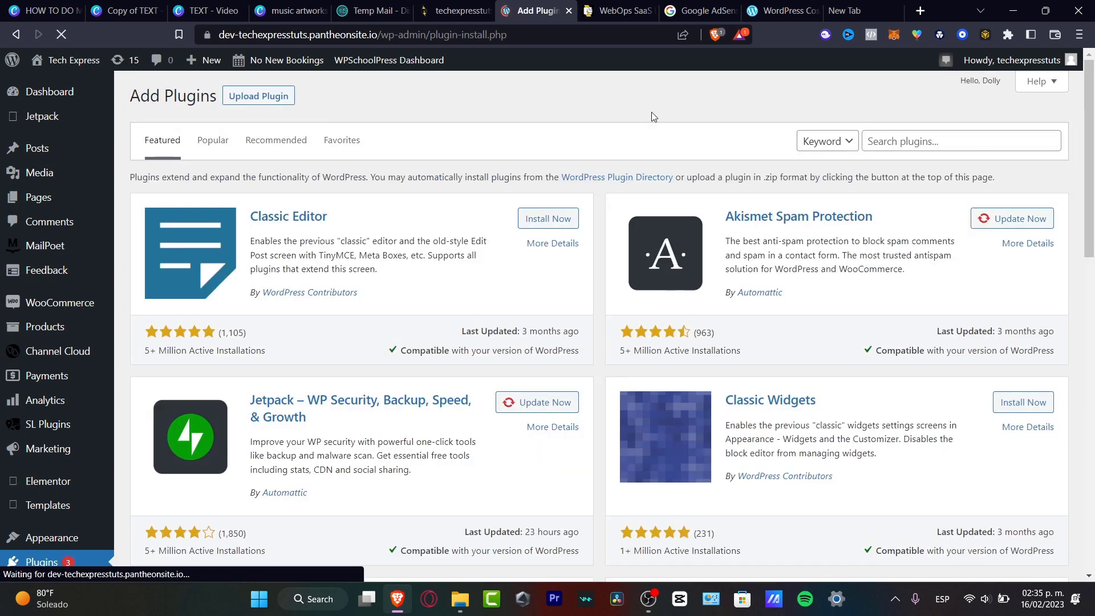
# Search the plugin directory for "g suite" and browse the results
pyautogui.click(888, 145)
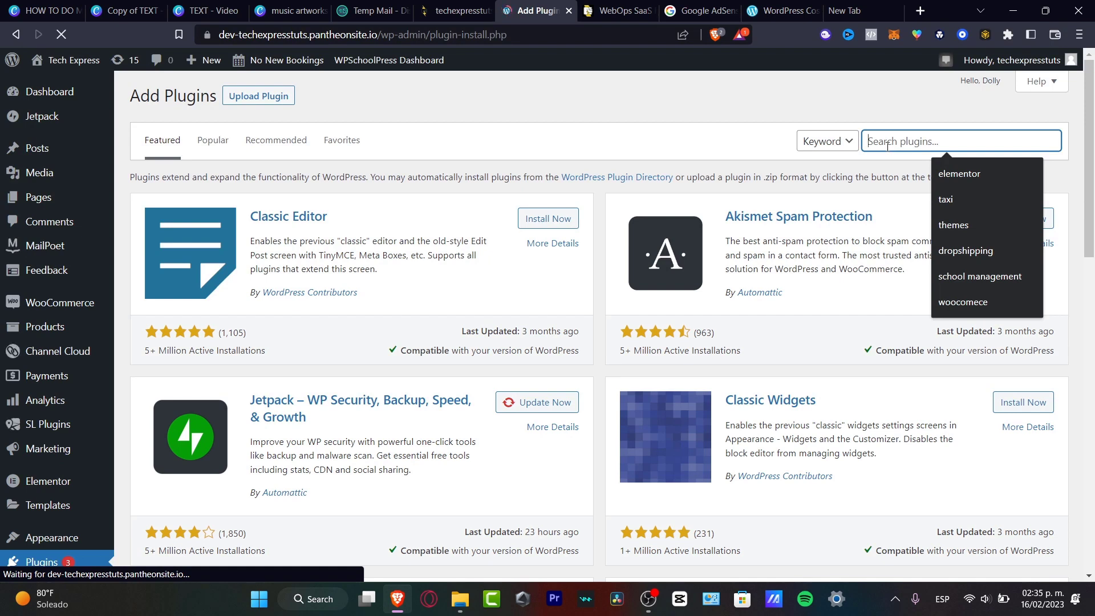
pyautogui.write('g suite')
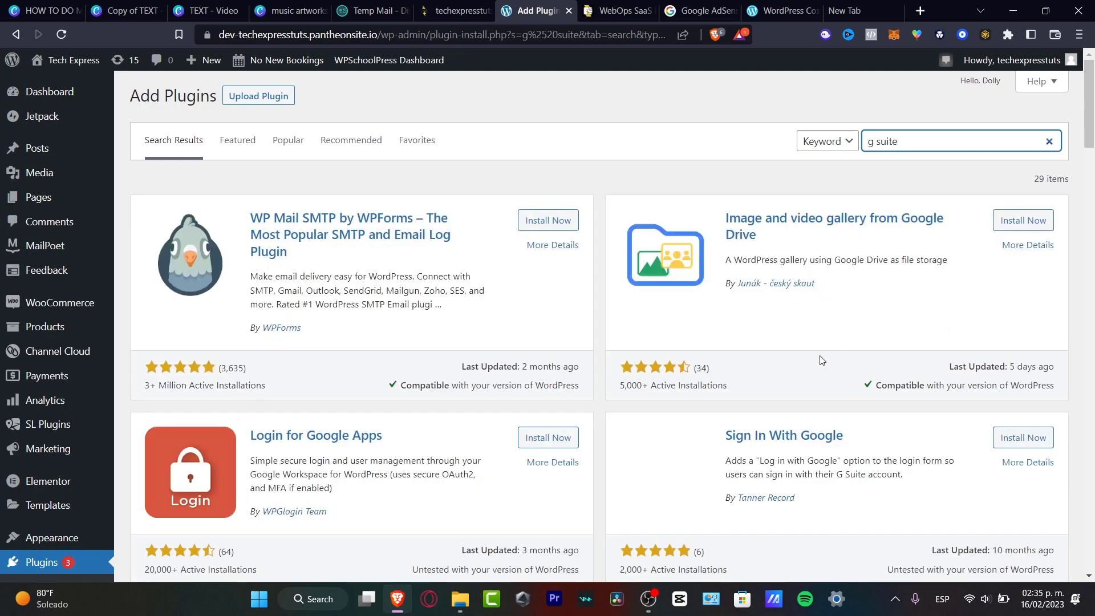
pyautogui.scroll(-3, 821, 362)
pyautogui.scroll(-9, 809, 292)
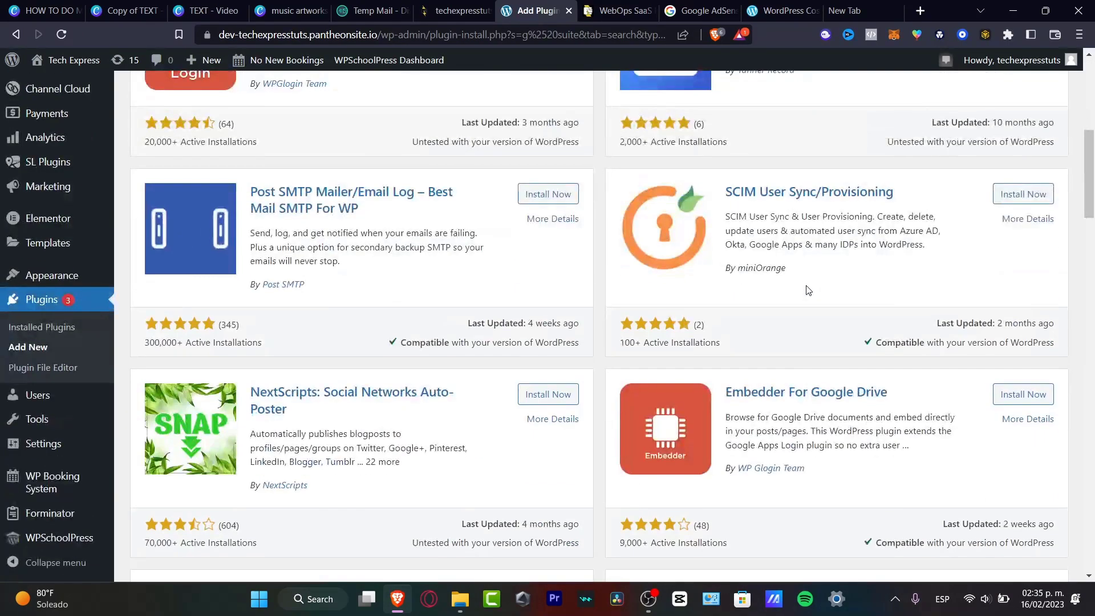
pyautogui.scroll(-9, 815, 450)
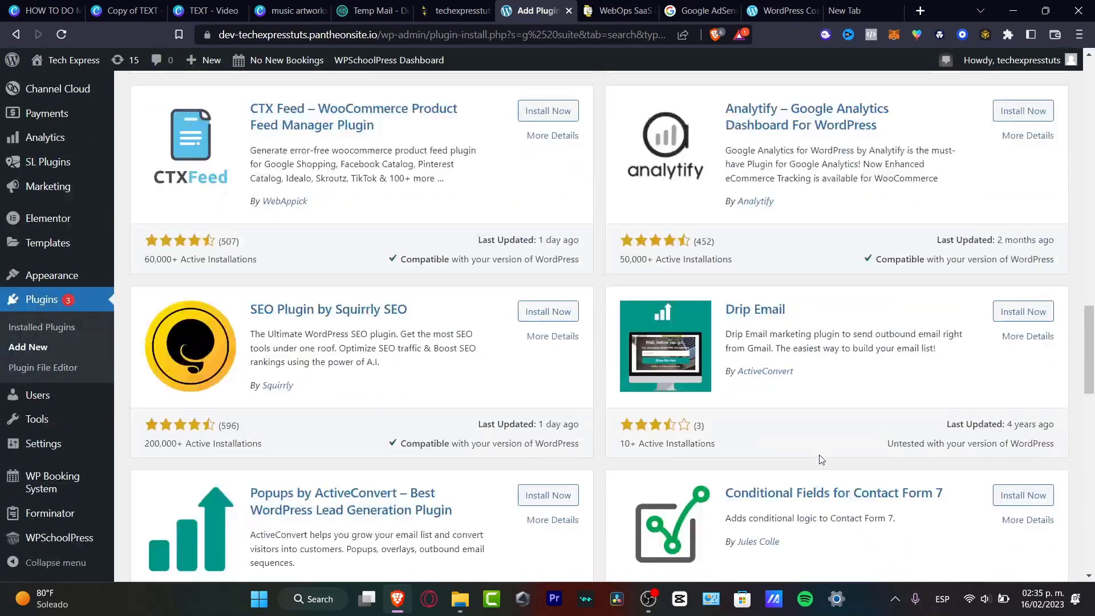
pyautogui.scroll(20, 818, 450)
# Replace the plugin search term with "google"
pyautogui.doubleClick(901, 145)
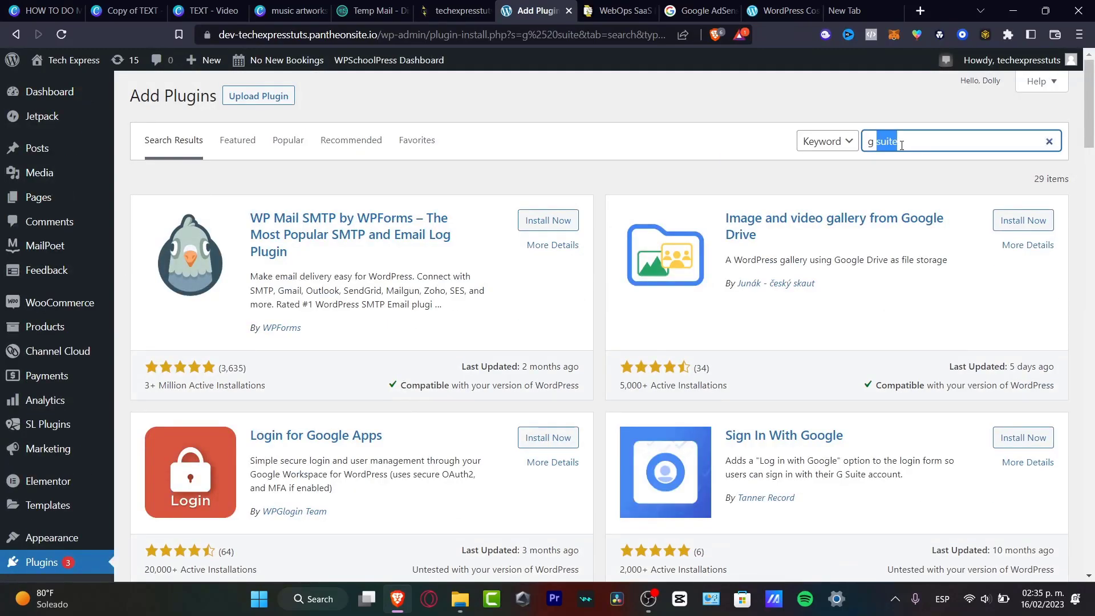
pyautogui.hotkey('ctrl', 'a')
pyautogui.write('google')
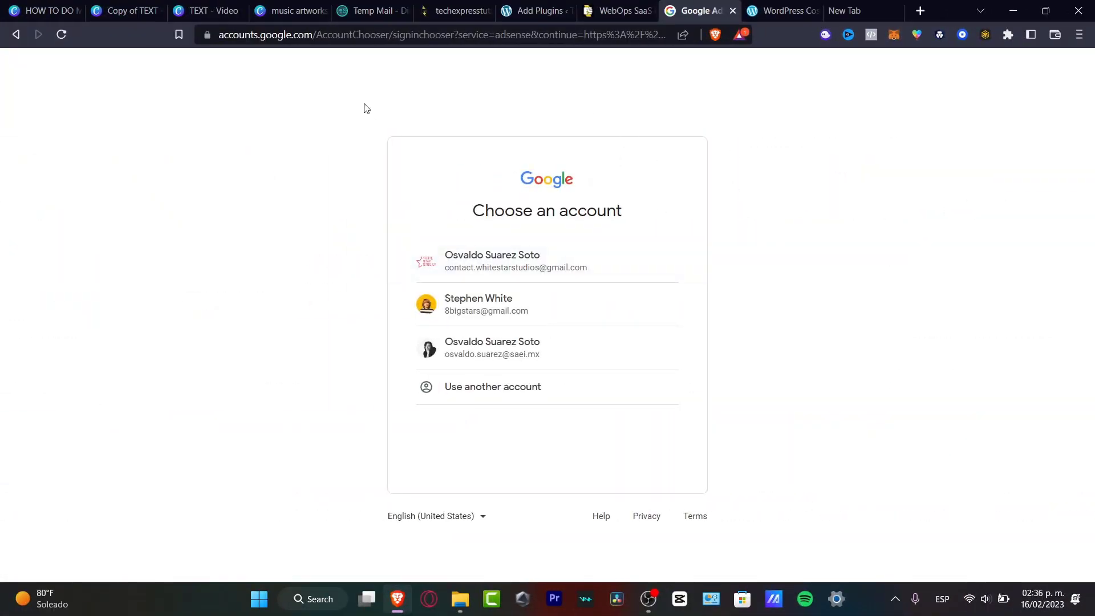
# Continue to the Google AdSense sign-up form with the first listed Google account and activate its Website field
pyautogui.click(546, 269)
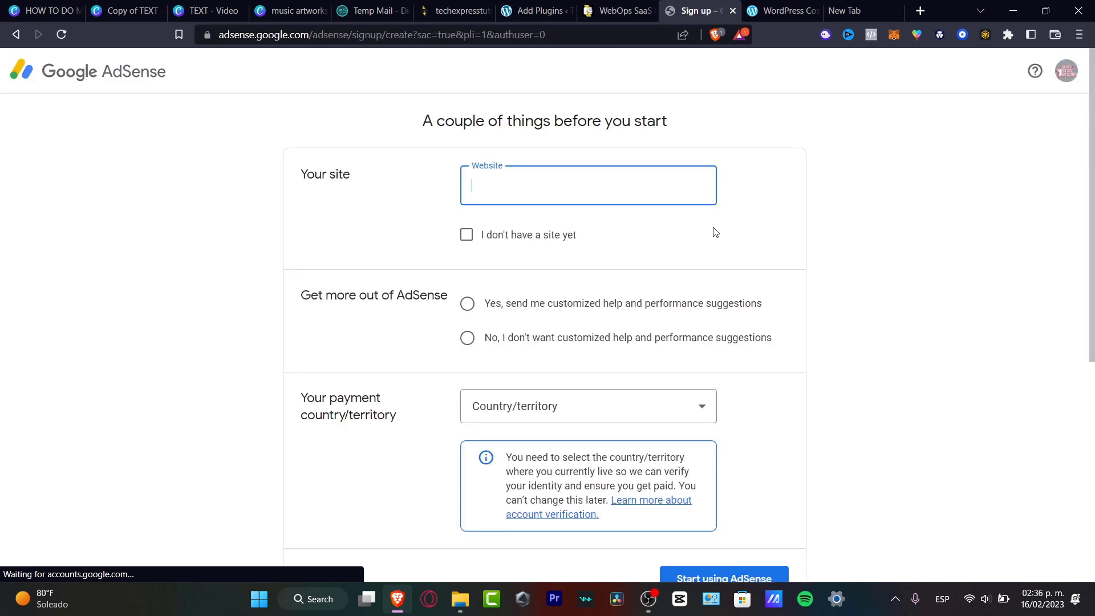
pyautogui.moveTo(476, 122); pyautogui.dragTo(706, 114)
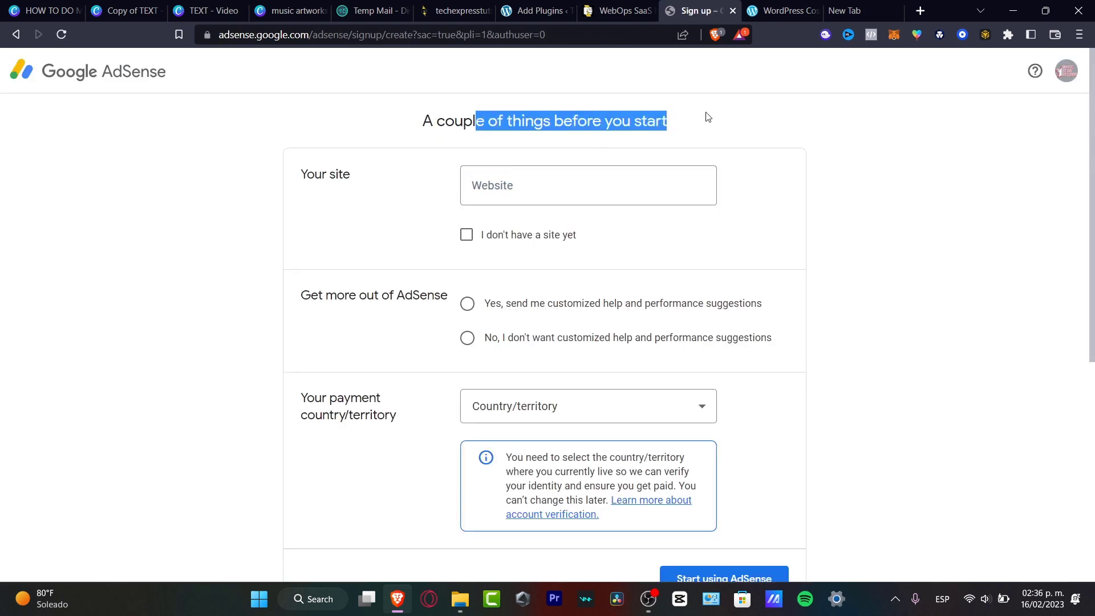
pyautogui.click(668, 189)
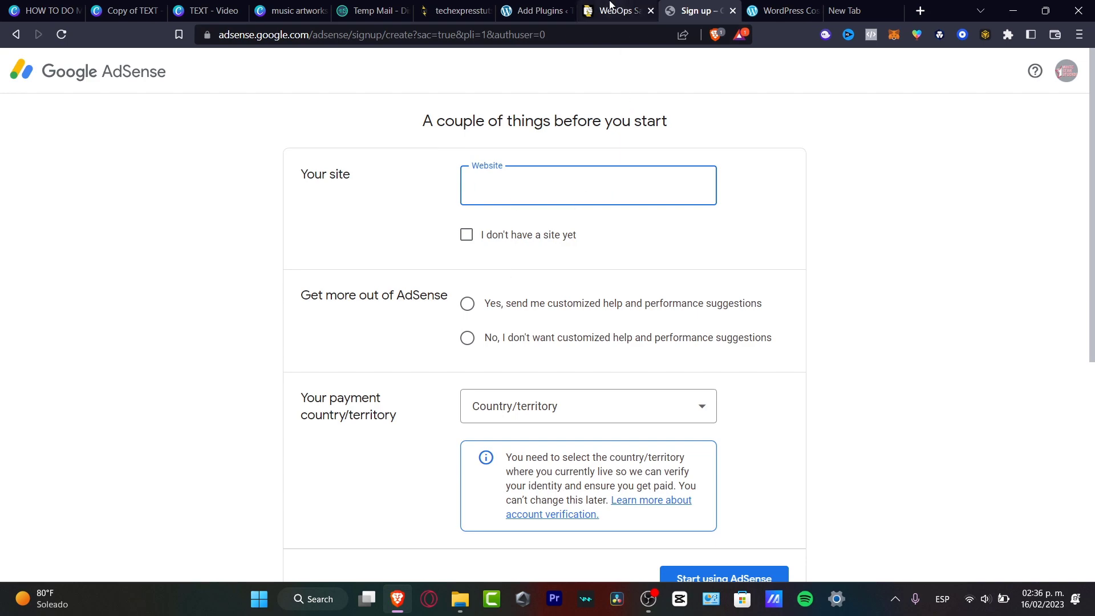
# Find the development site's address and select the domain dev-techexpresstuts.pantheonsite.io in the WordPress admin URL
pyautogui.click(536, 10)
pyautogui.click(469, 5)
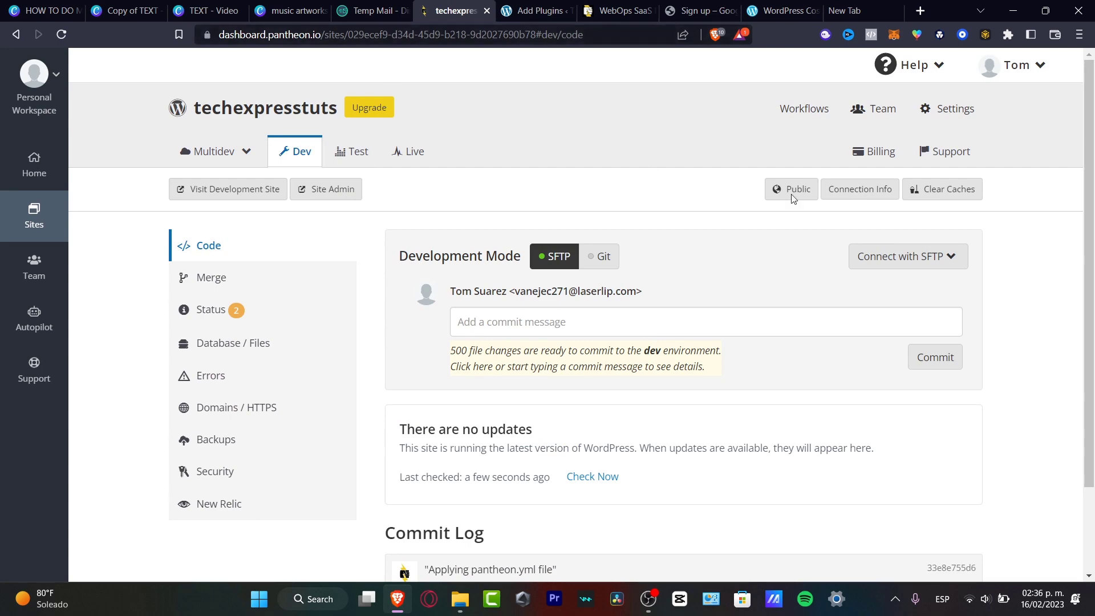
pyautogui.scroll(-2, 807, 421)
pyautogui.scroll(2, 807, 422)
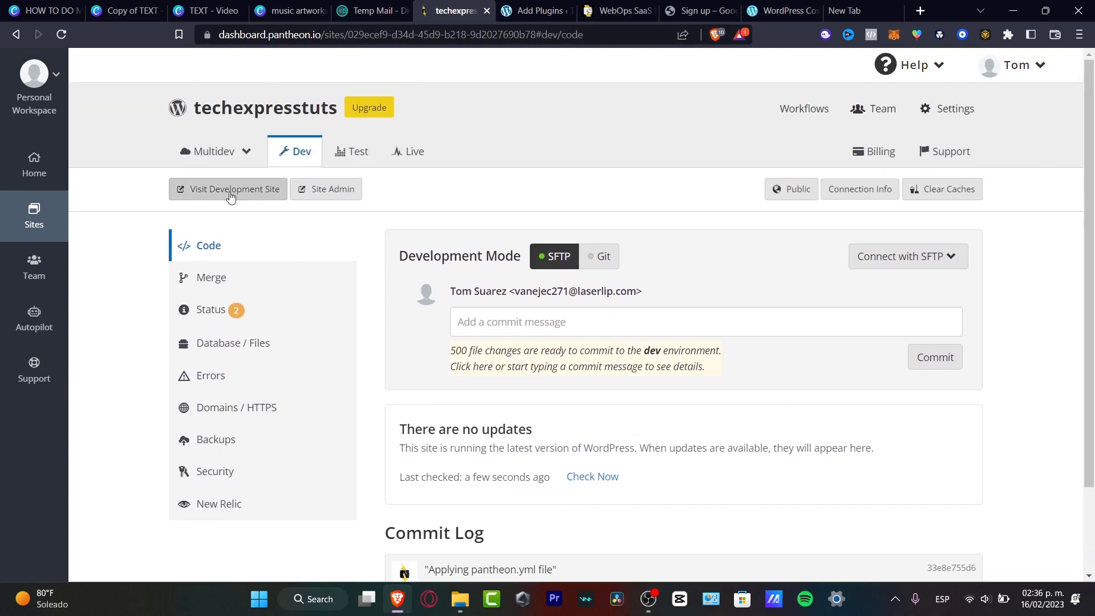
pyautogui.click(536, 10)
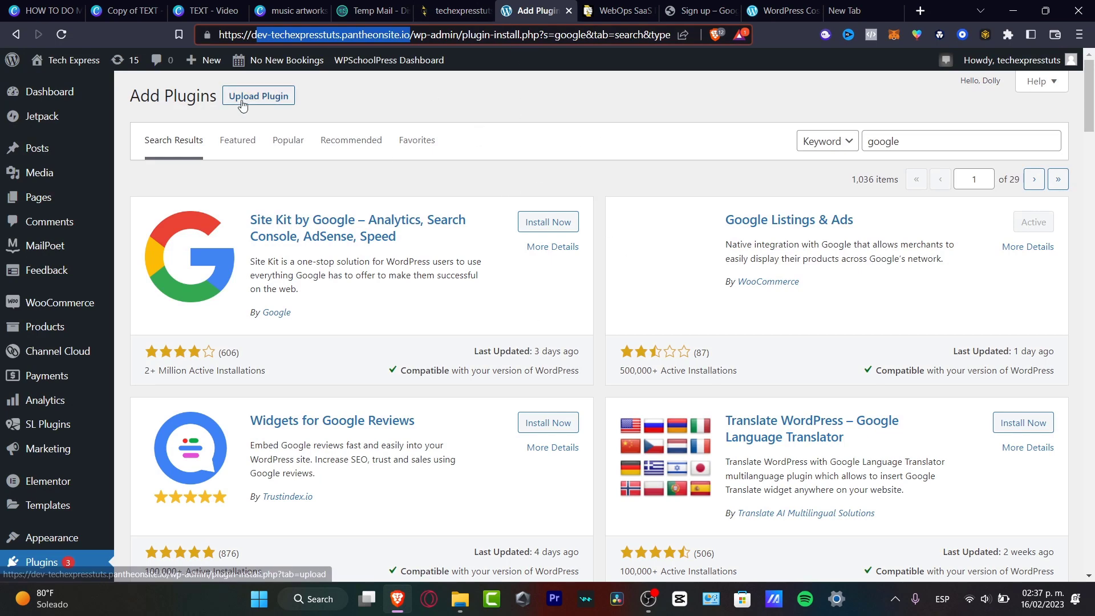
# In the AdSense sign-up form, mark that there is no site yet and decline customized help and performance suggestions
pyautogui.click(693, 7)
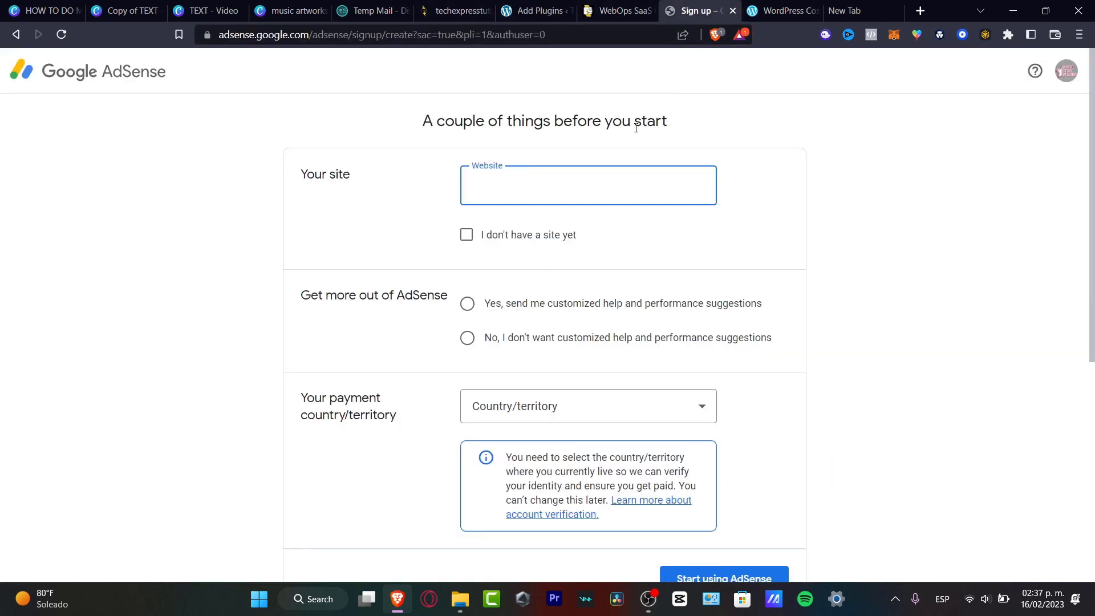
pyautogui.click(466, 234)
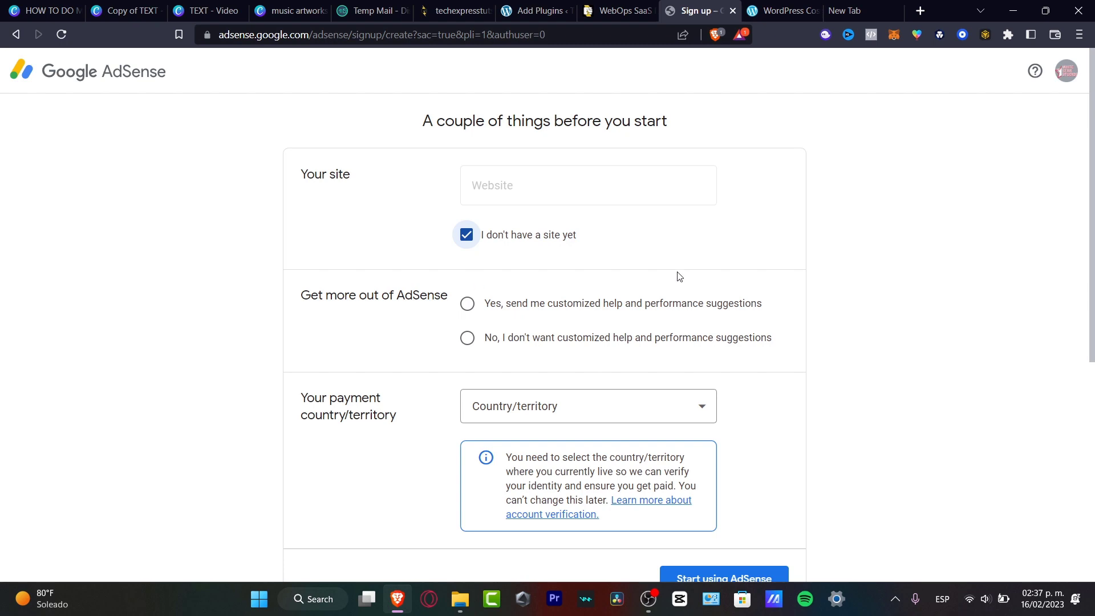
pyautogui.click(531, 337)
pyautogui.scroll(-3, 522, 356)
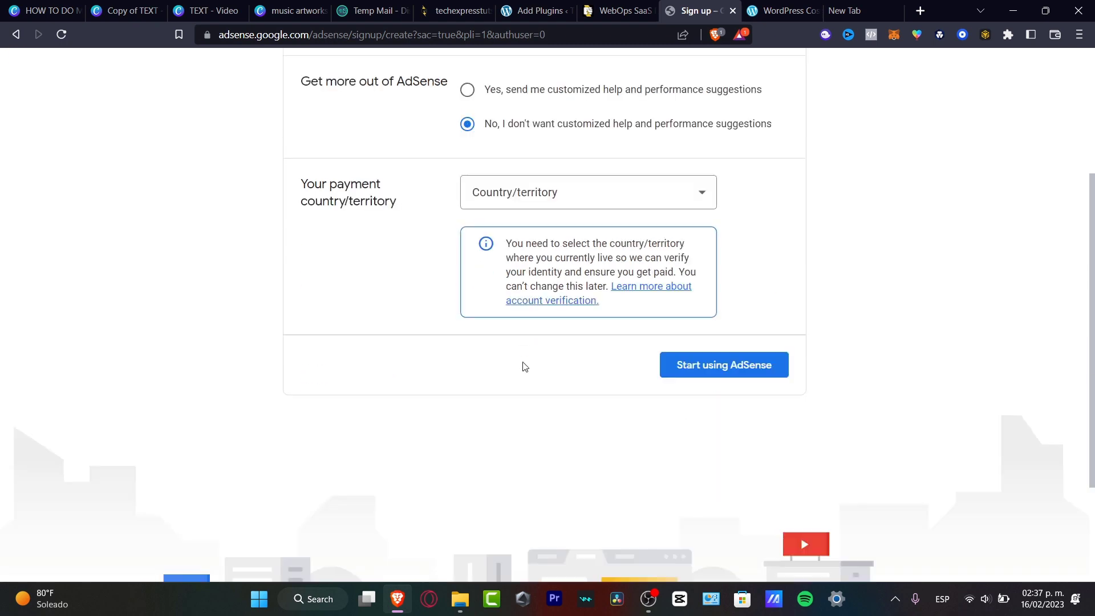
# Choose United States as the payment country/territory
pyautogui.click(547, 192)
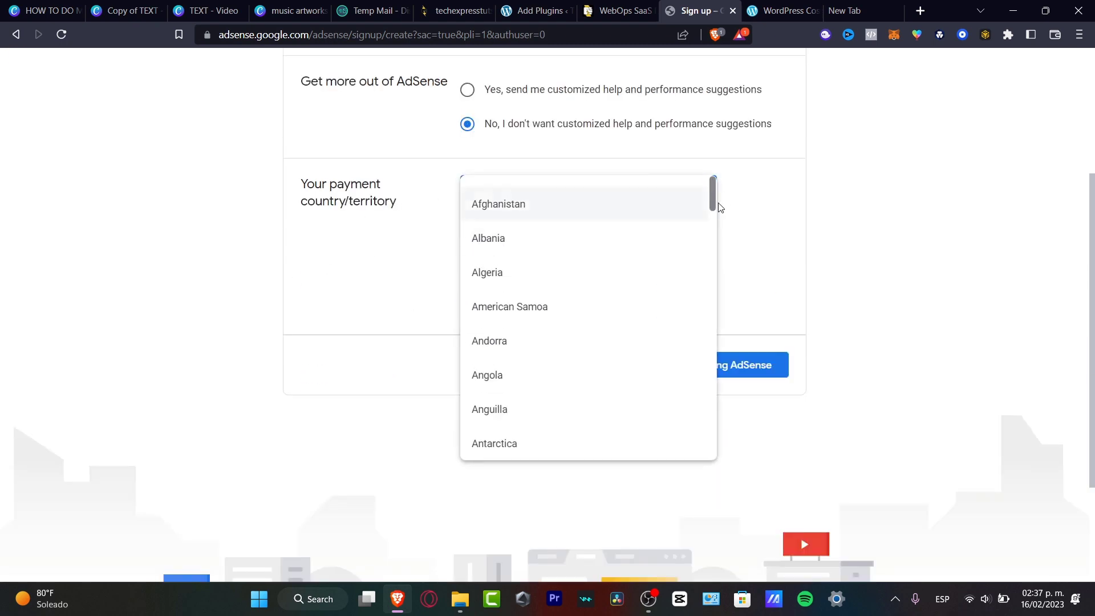
pyautogui.moveTo(715, 194); pyautogui.dragTo(716, 446)
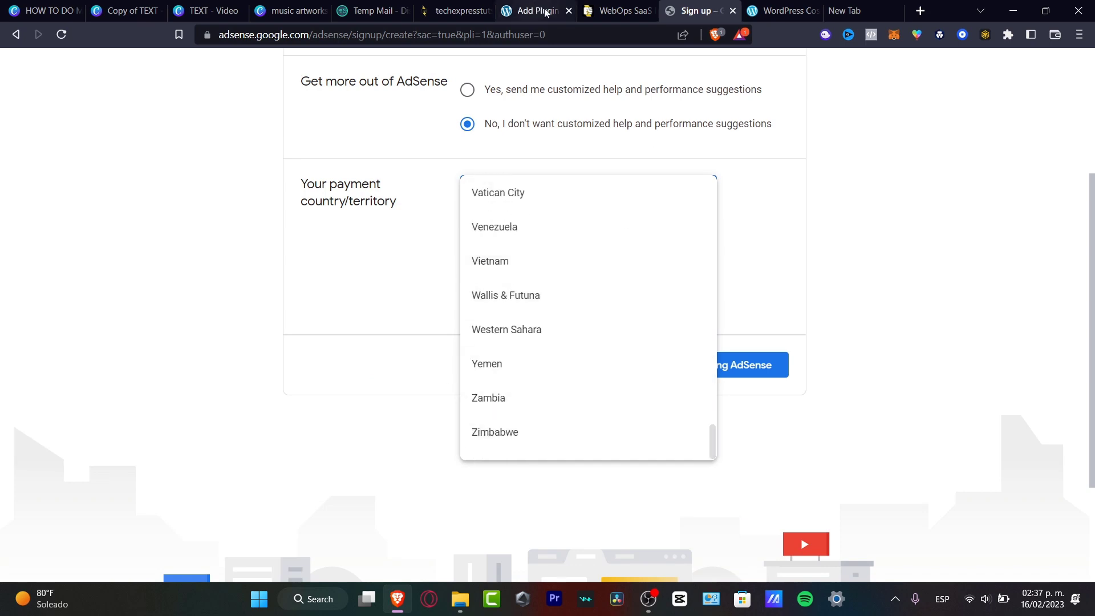
pyautogui.scroll(3, 550, 257)
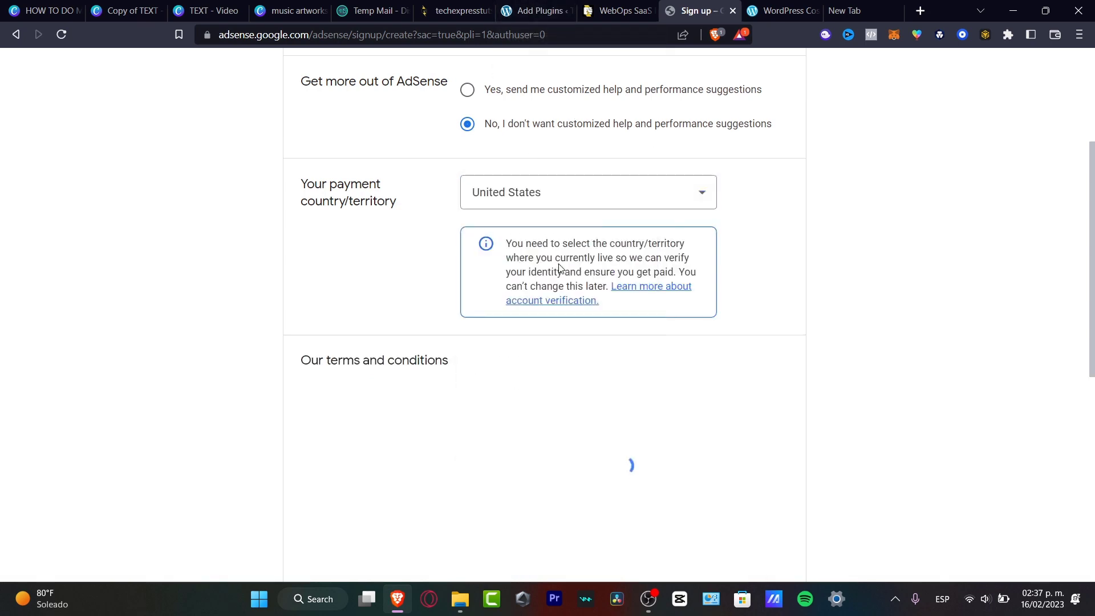
pyautogui.click(557, 269)
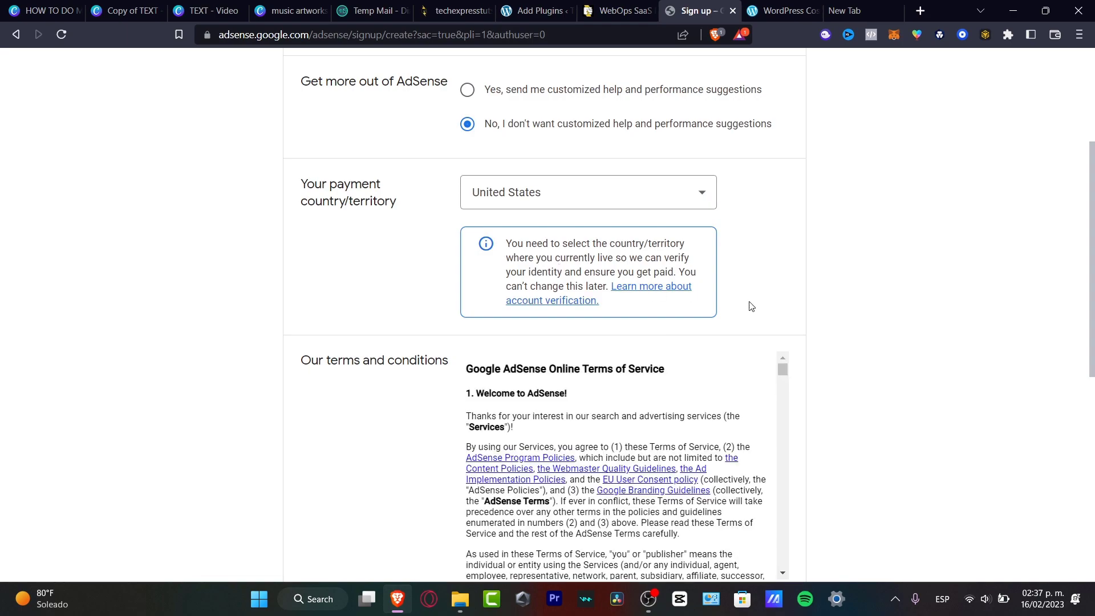
# Accept the AdSense agreement to start using AdSense and begin connecting a site to the account
pyautogui.scroll(-8, 750, 306)
pyautogui.scroll(4, 741, 319)
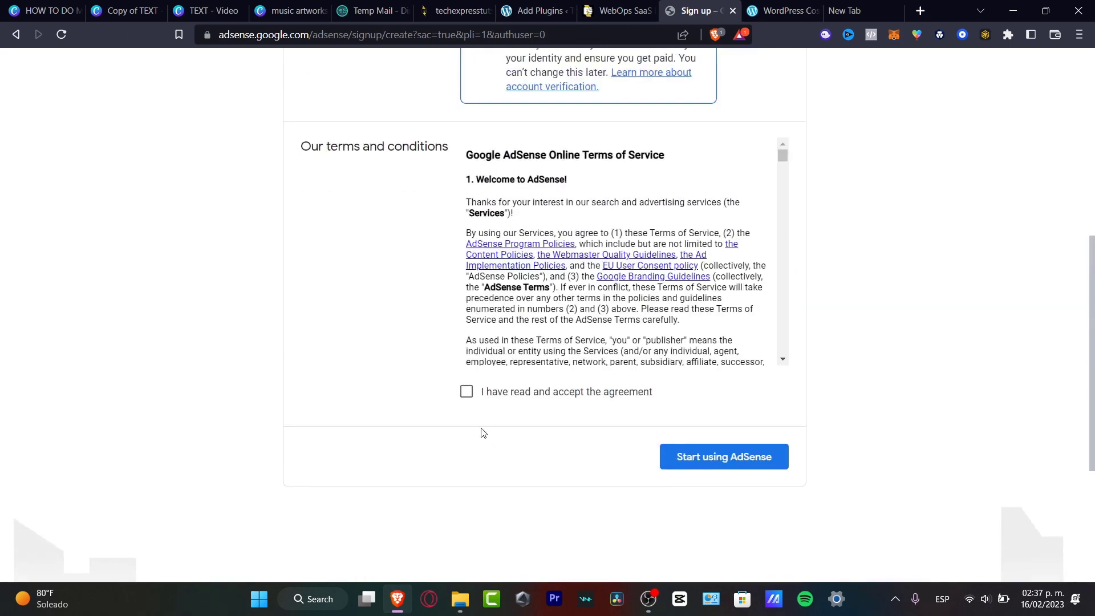
pyautogui.click(463, 395)
pyautogui.moveTo(783, 158); pyautogui.dragTo(802, 378)
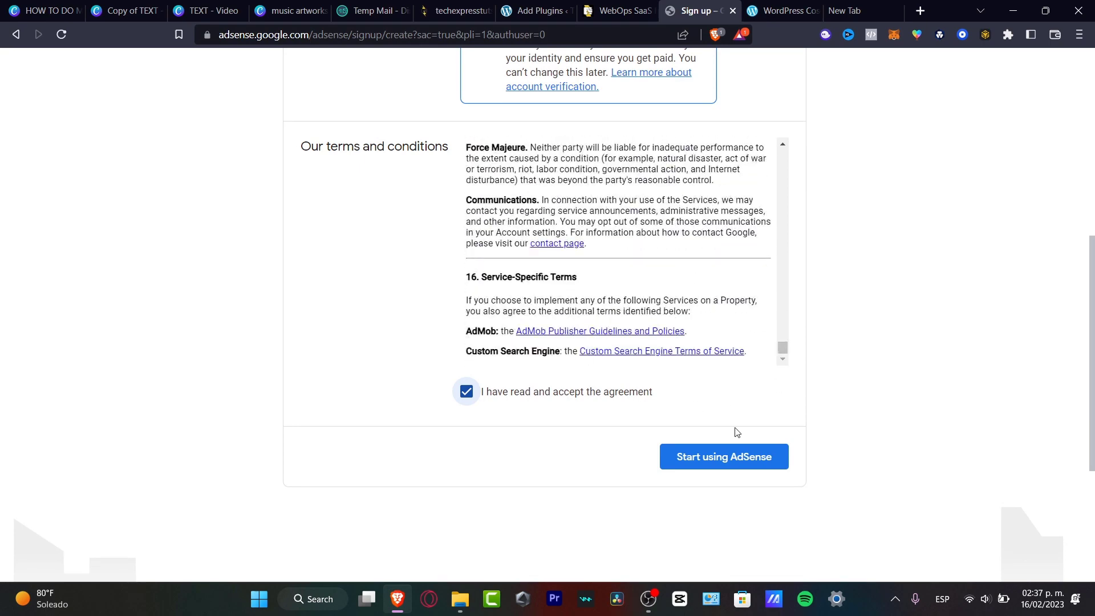
pyautogui.click(739, 456)
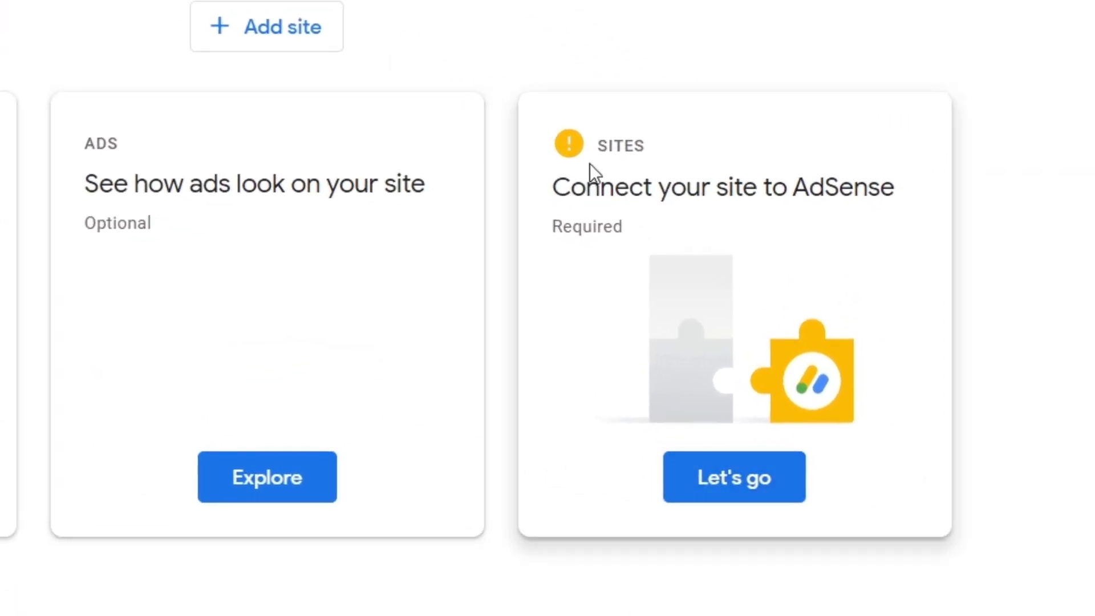
pyautogui.moveTo(590, 163); pyautogui.dragTo(698, 152)
pyautogui.click(793, 473)
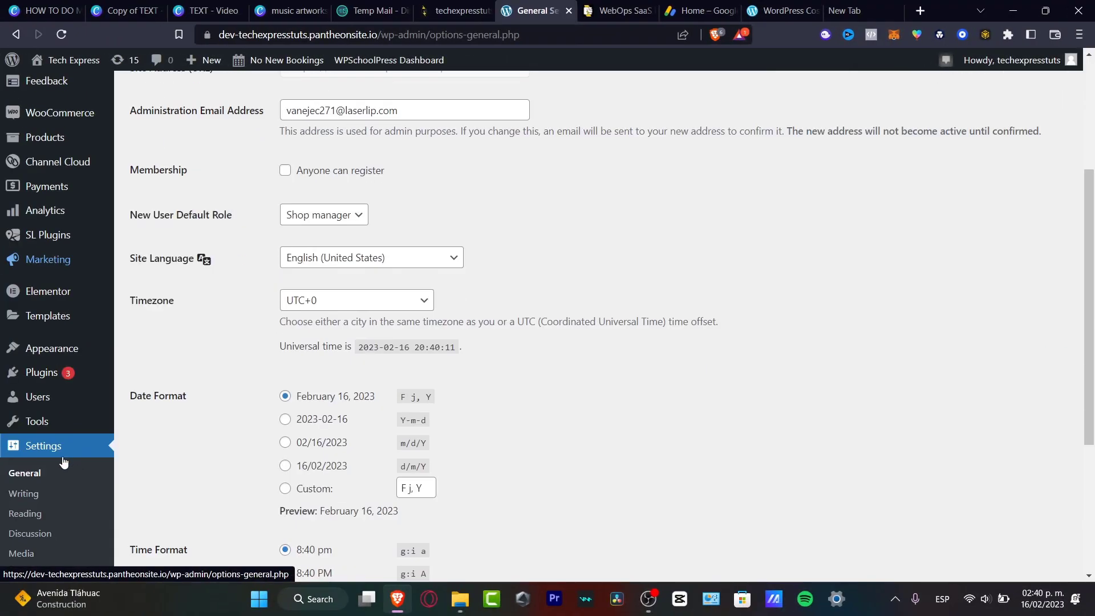
# Examine the site title, tagline and address fields in the WordPress General Settings
pyautogui.scroll(5, 53, 451)
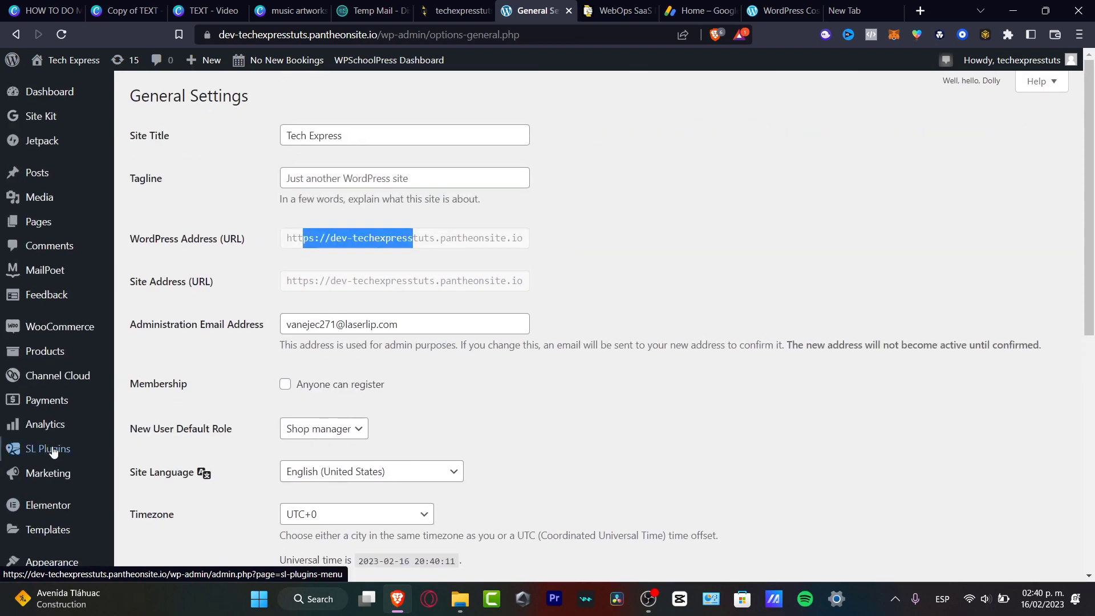
pyautogui.moveTo(200, 138); pyautogui.dragTo(136, 73)
pyautogui.click(200, 138)
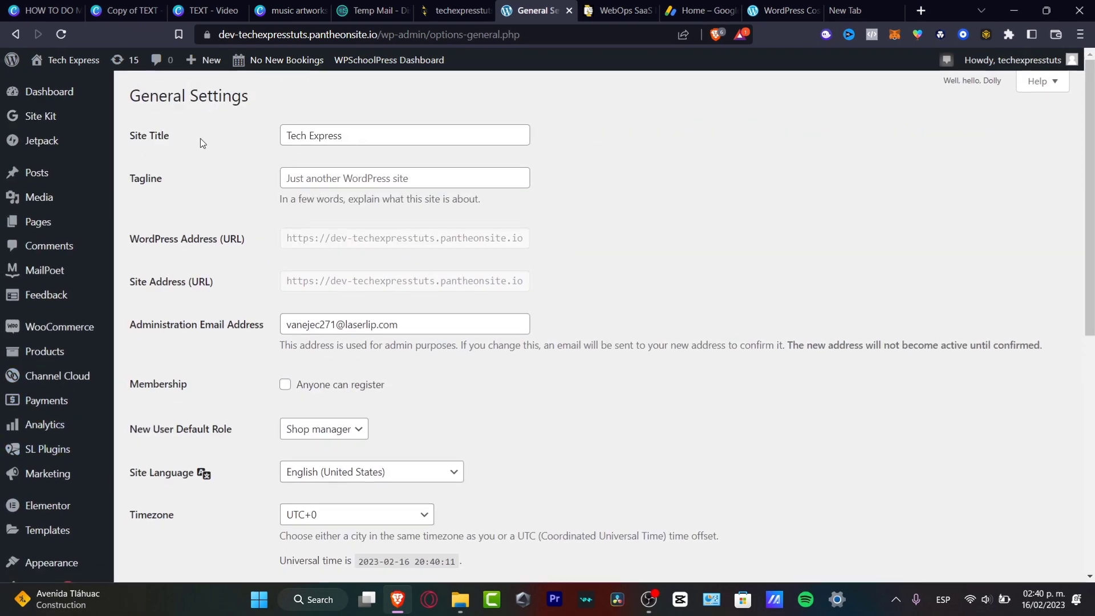
pyautogui.moveTo(132, 120); pyautogui.dragTo(245, 235)
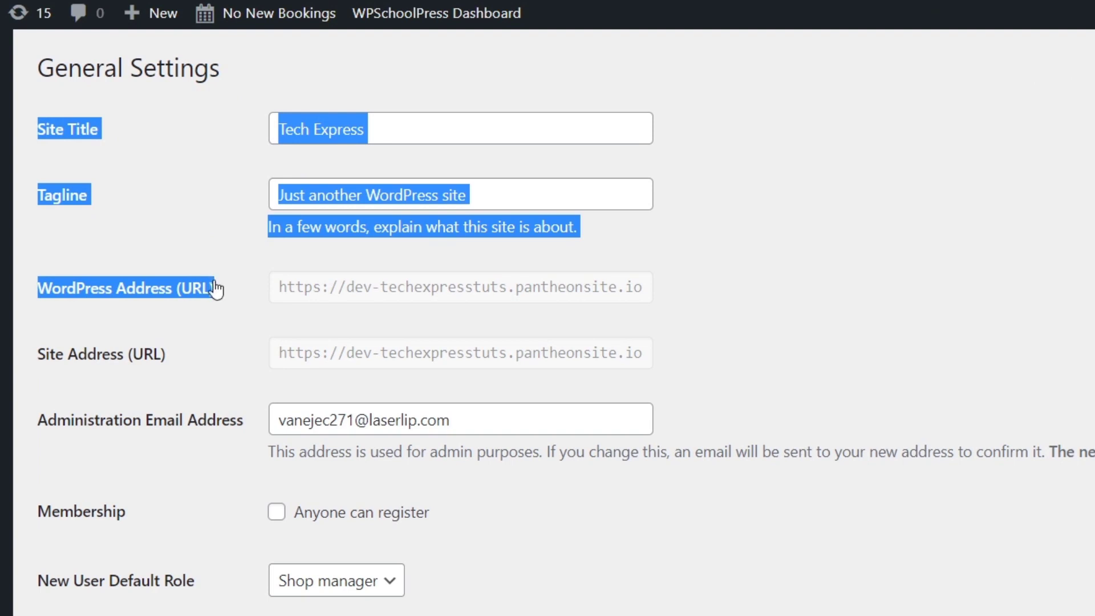
pyautogui.moveTo(104, 356); pyautogui.dragTo(142, 362)
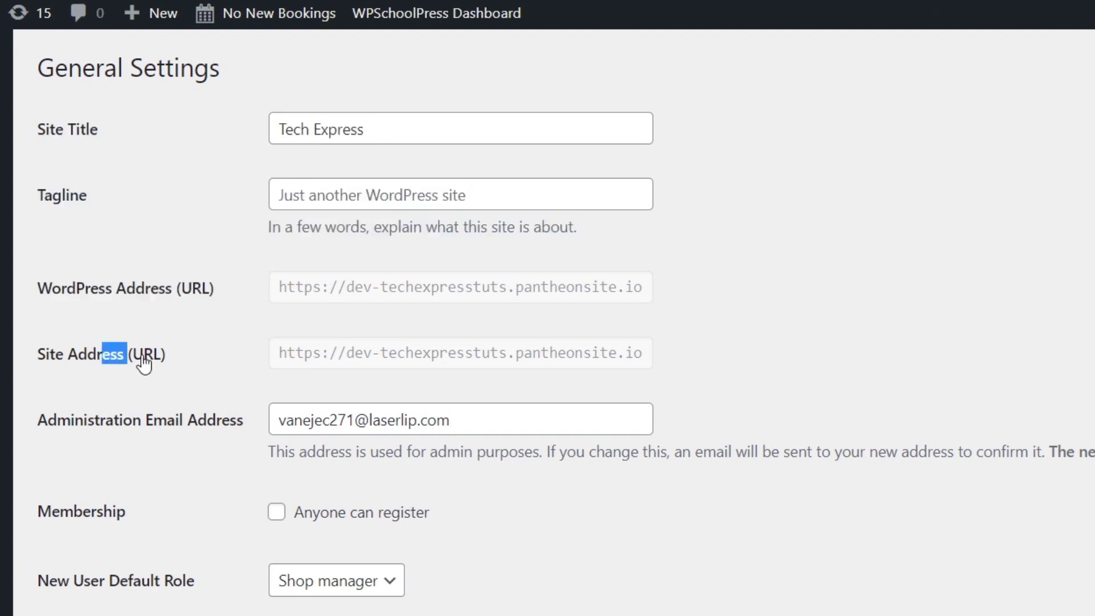
pyautogui.click(362, 354)
pyautogui.moveTo(413, 354); pyautogui.dragTo(536, 353)
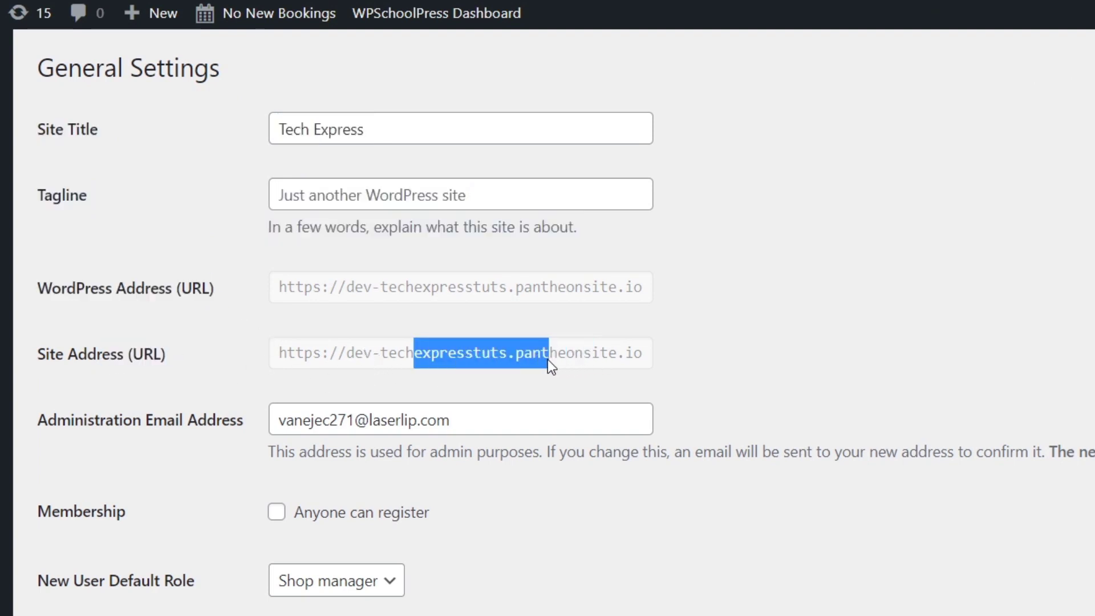
pyautogui.click(654, 365)
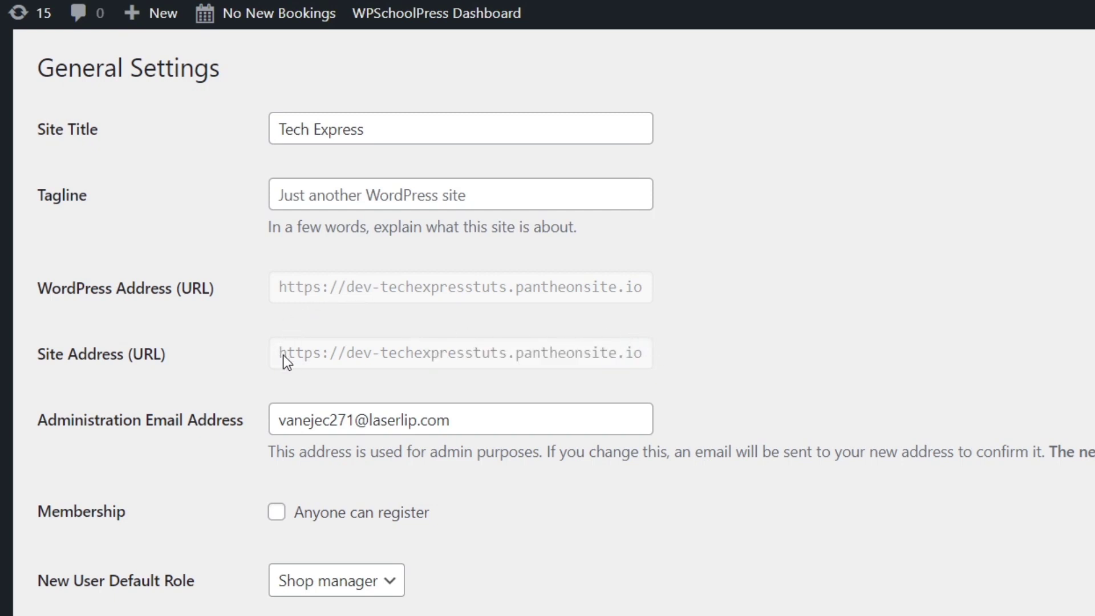
pyautogui.moveTo(284, 356); pyautogui.dragTo(684, 349)
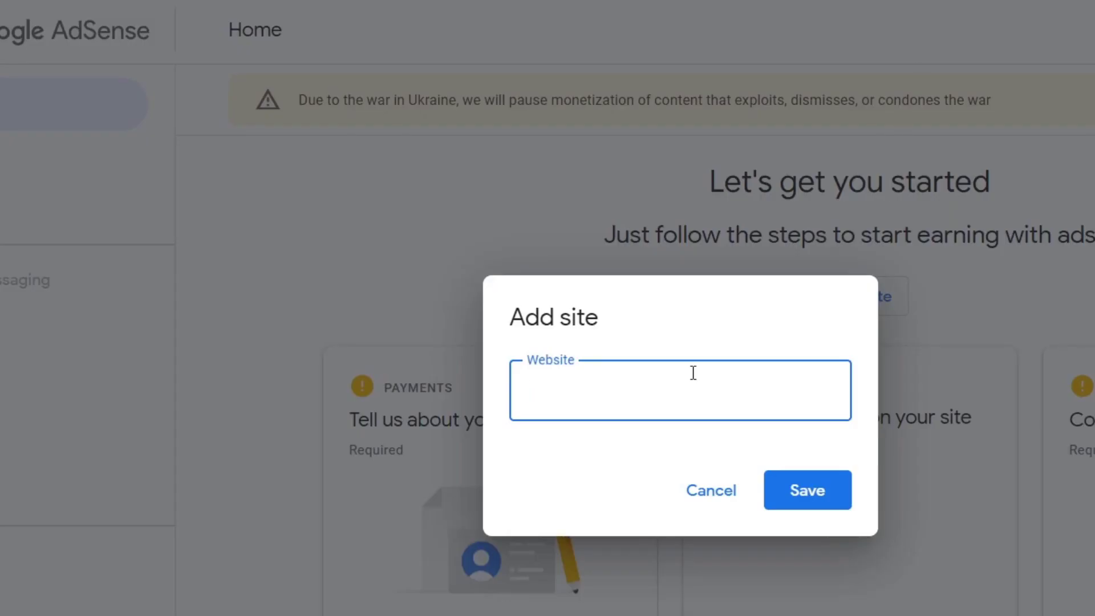
pyautogui.write('https://dev-techexpresstuts.pantheonsite.io')
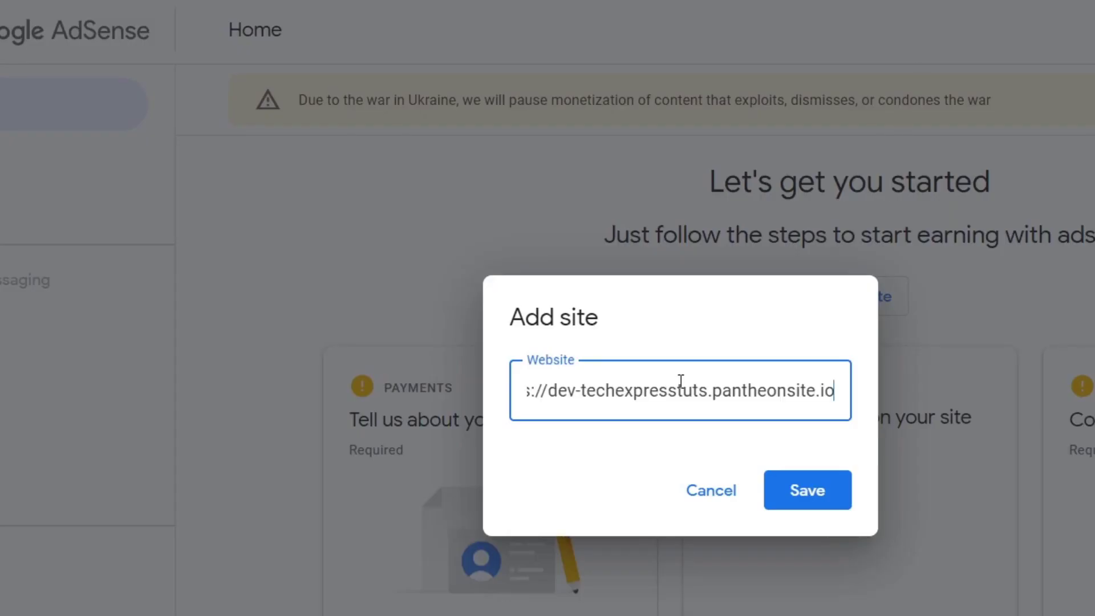
pyautogui.click(808, 492)
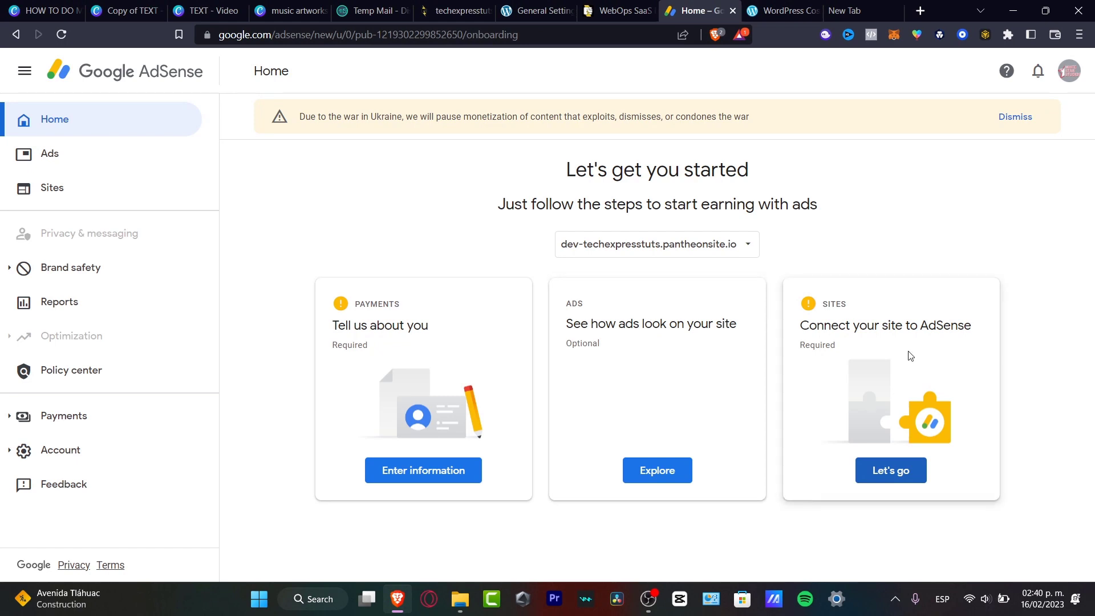
# Open the AdSense connection page for dev-techexpresstuts.pantheonsite.io and copy its AdSense code snippet
pyautogui.click(728, 243)
pyautogui.click(707, 262)
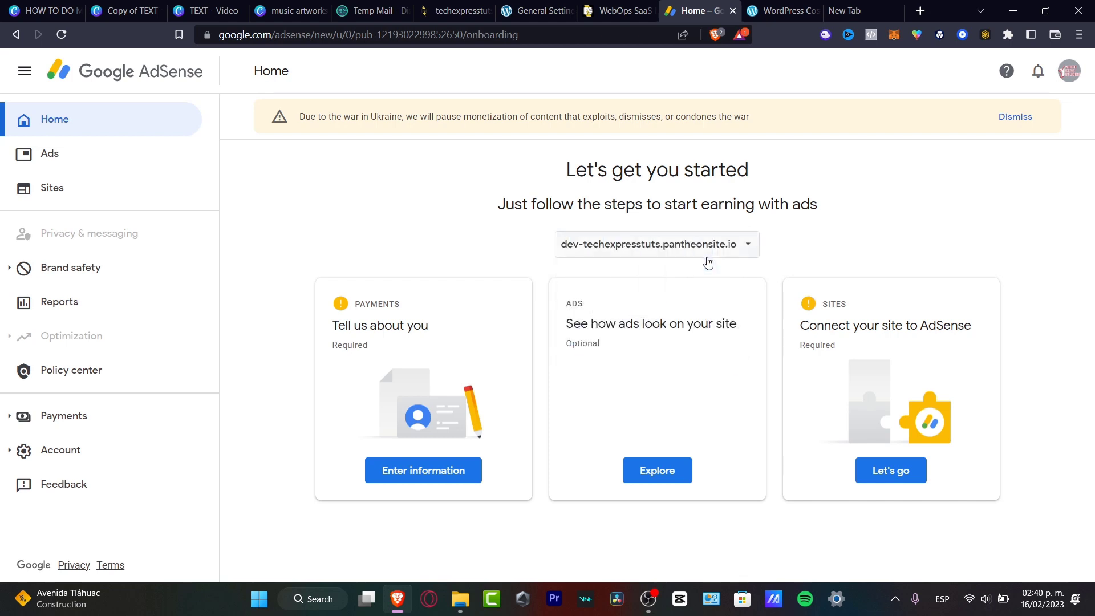
pyautogui.click(901, 469)
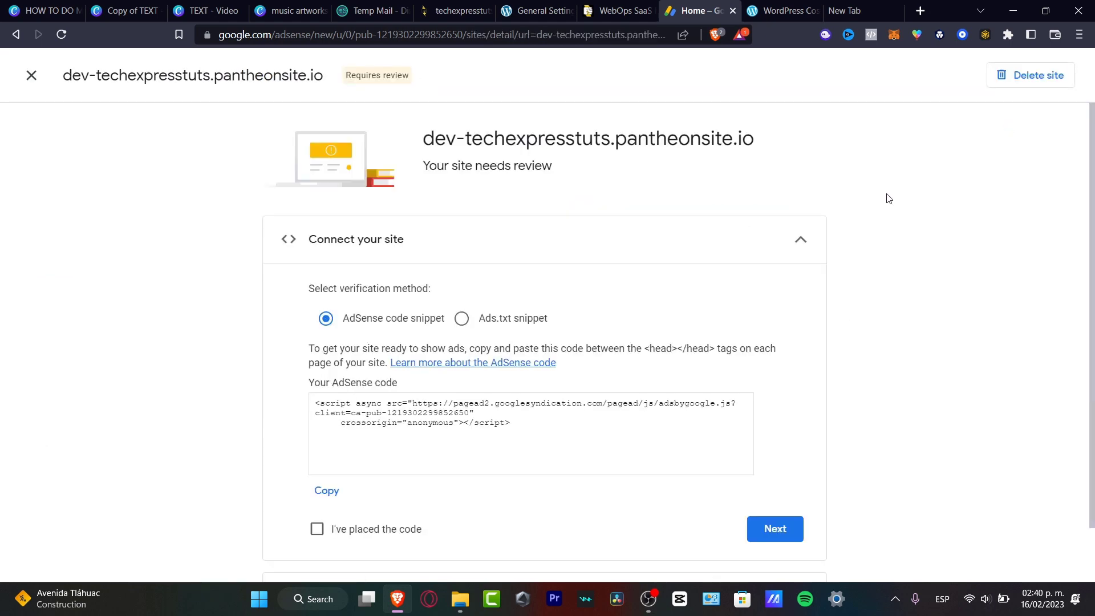
pyautogui.scroll(-1, 527, 269)
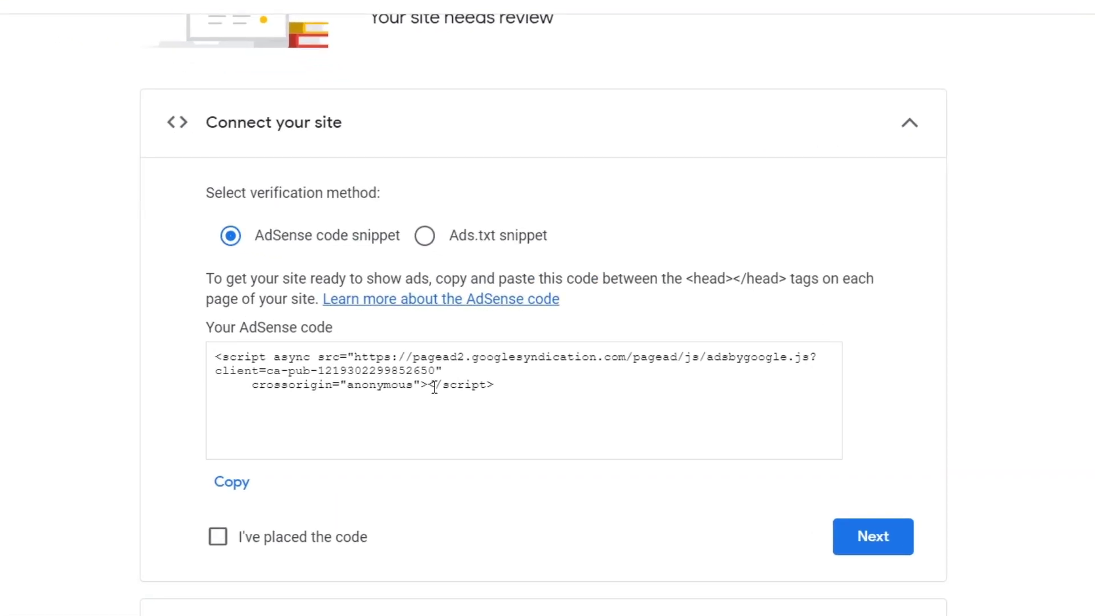
pyautogui.click(242, 481)
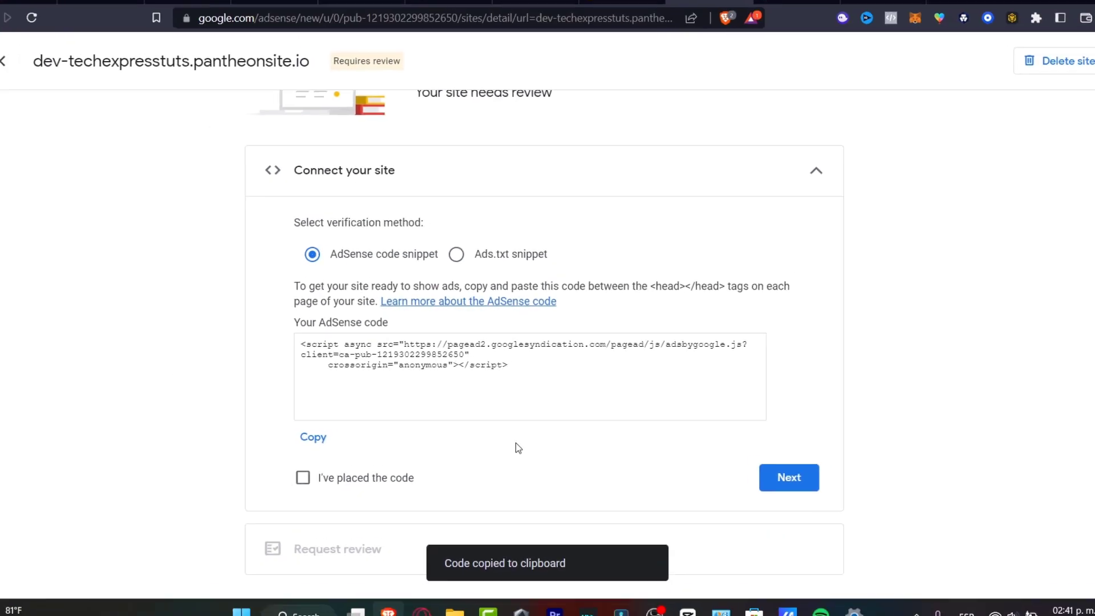
# Open Site Kit in the WordPress admin, include Google Analytics in its setup and start signing in with Google
pyautogui.click(533, 8)
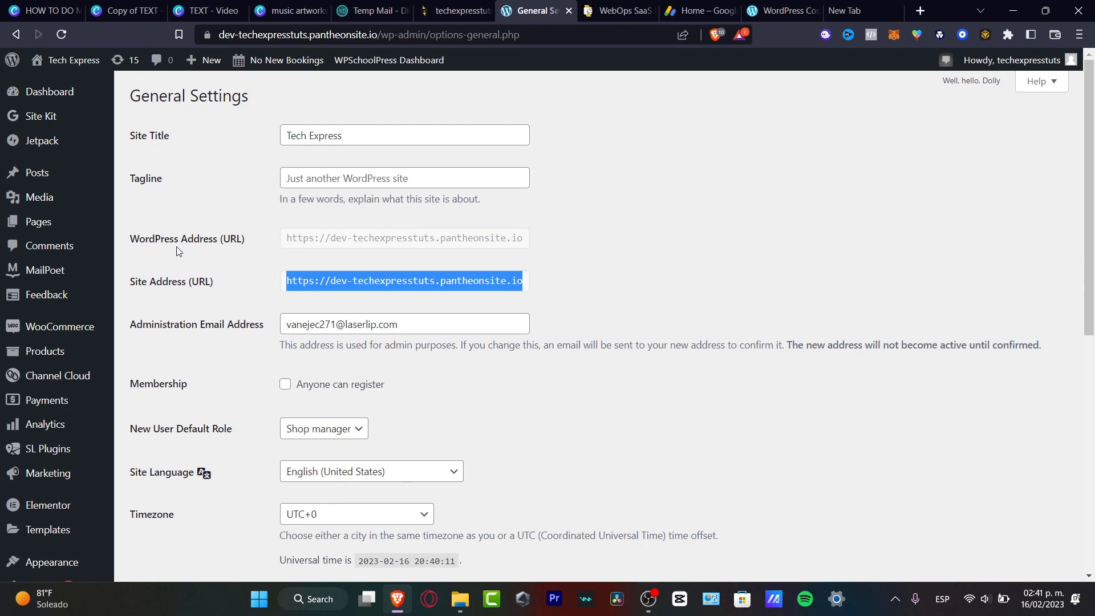
pyautogui.click(50, 122)
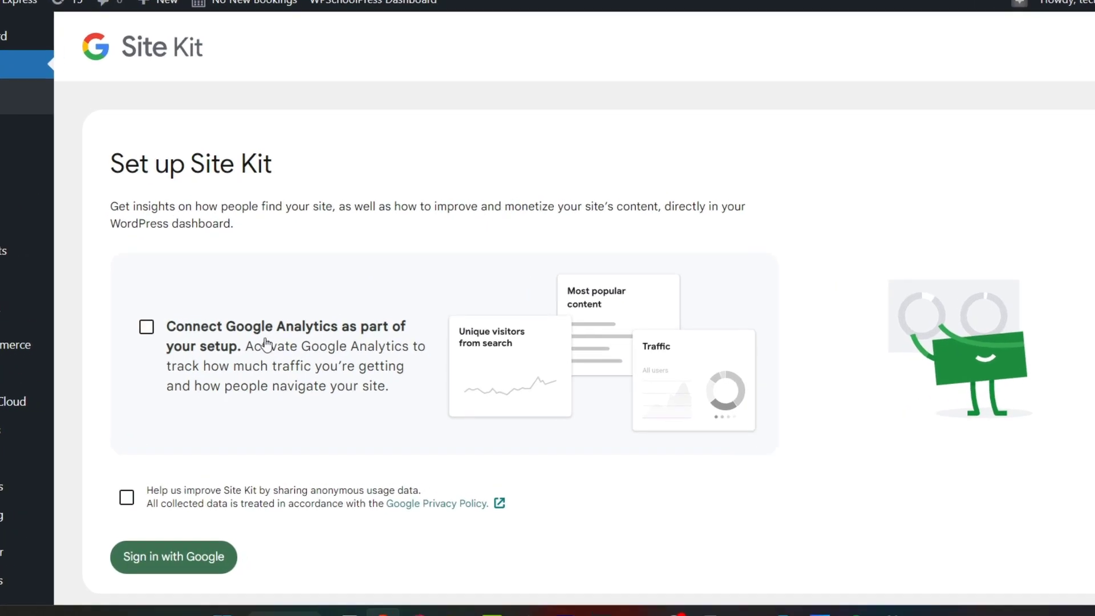
pyautogui.click(287, 322)
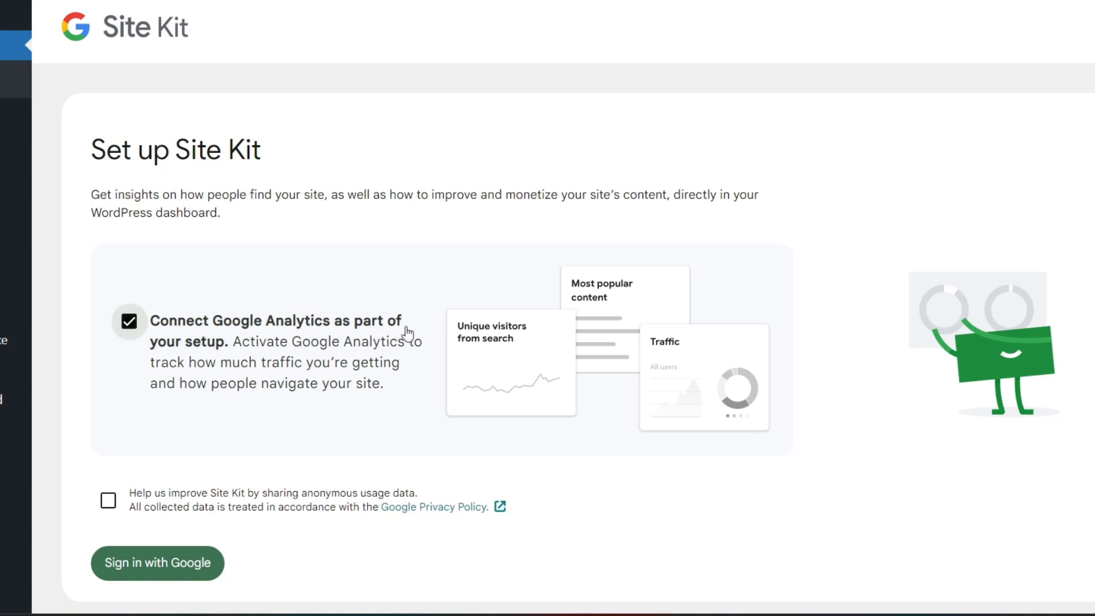
pyautogui.scroll(-5, 342, 296)
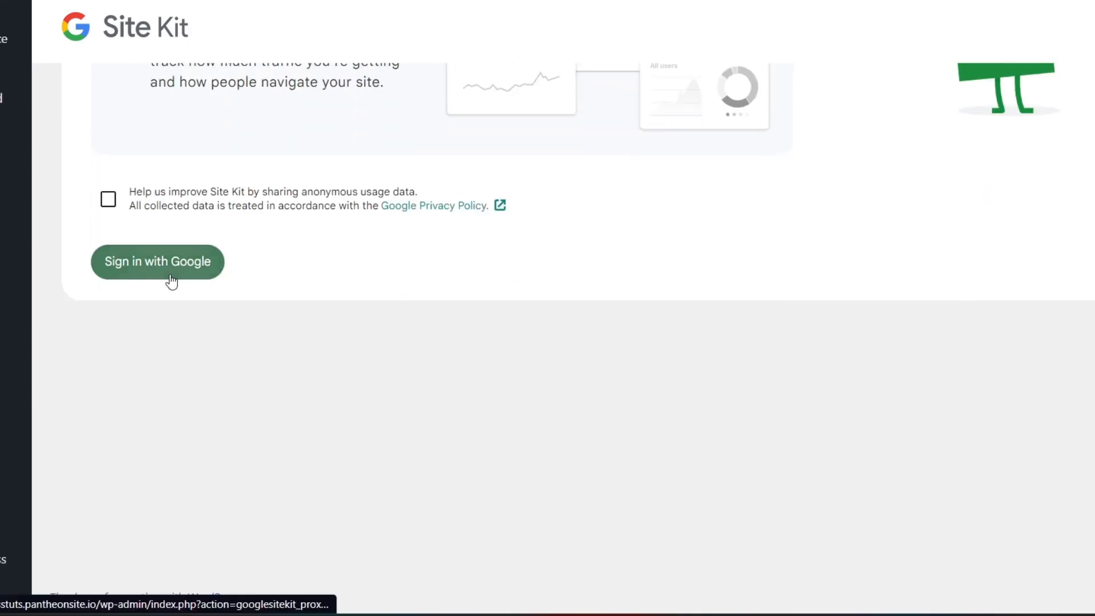
pyautogui.click(215, 263)
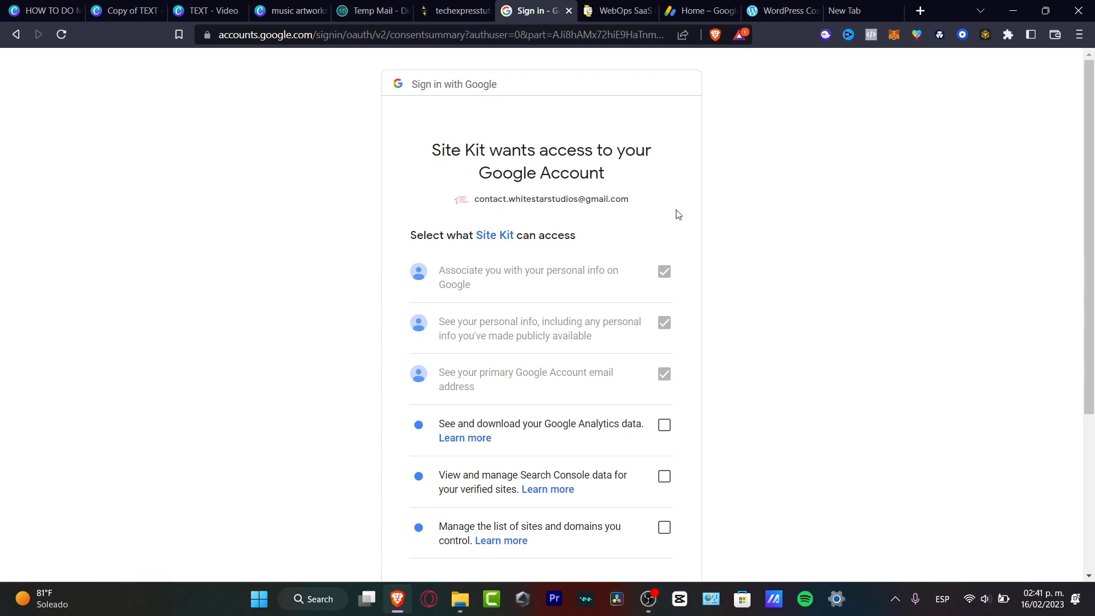
# Grant Site Kit access to Google Analytics data, Search Console data and the list of sites and domains
pyautogui.click(664, 425)
pyautogui.click(664, 476)
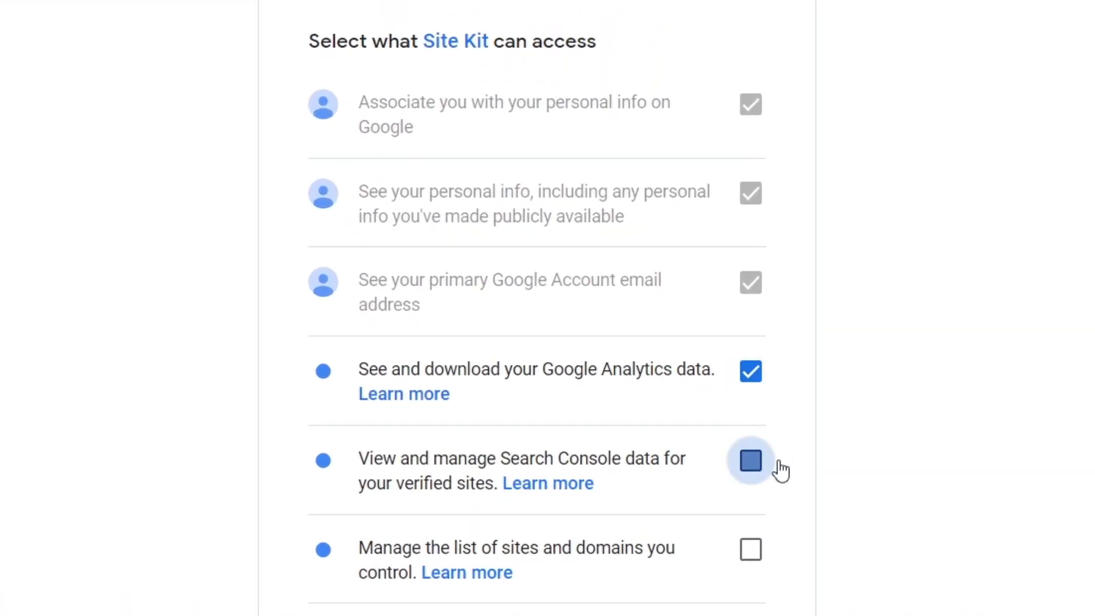
pyautogui.scroll(-4, 716, 481)
pyautogui.click(753, 179)
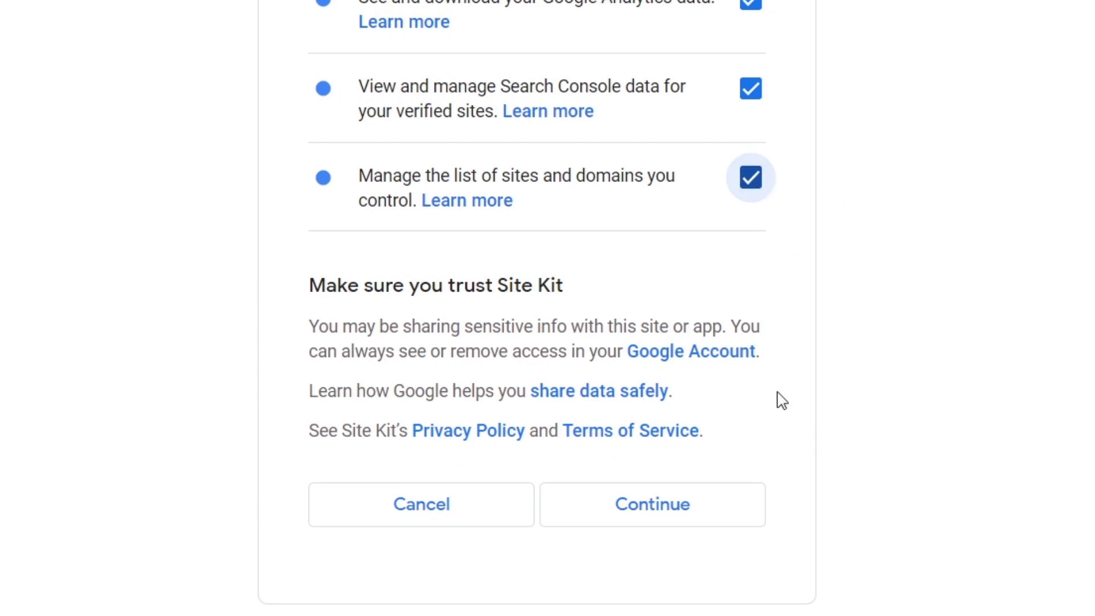
pyautogui.click(701, 506)
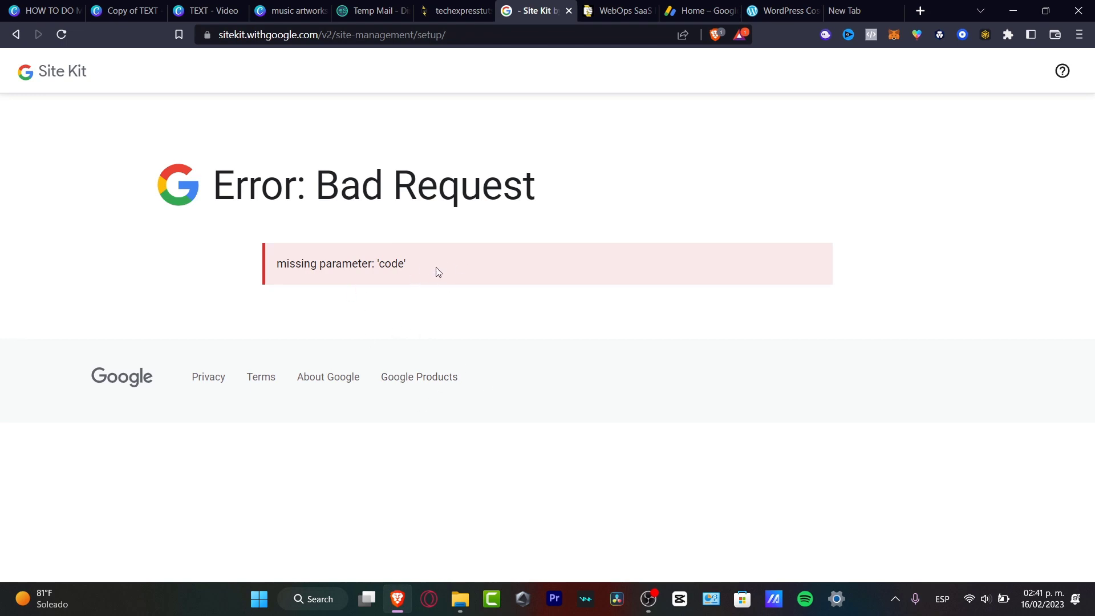
# Reload the Site Kit setup page and redo the plugin setup from the WordPress admin
pyautogui.moveTo(437, 272); pyautogui.dragTo(286, 265)
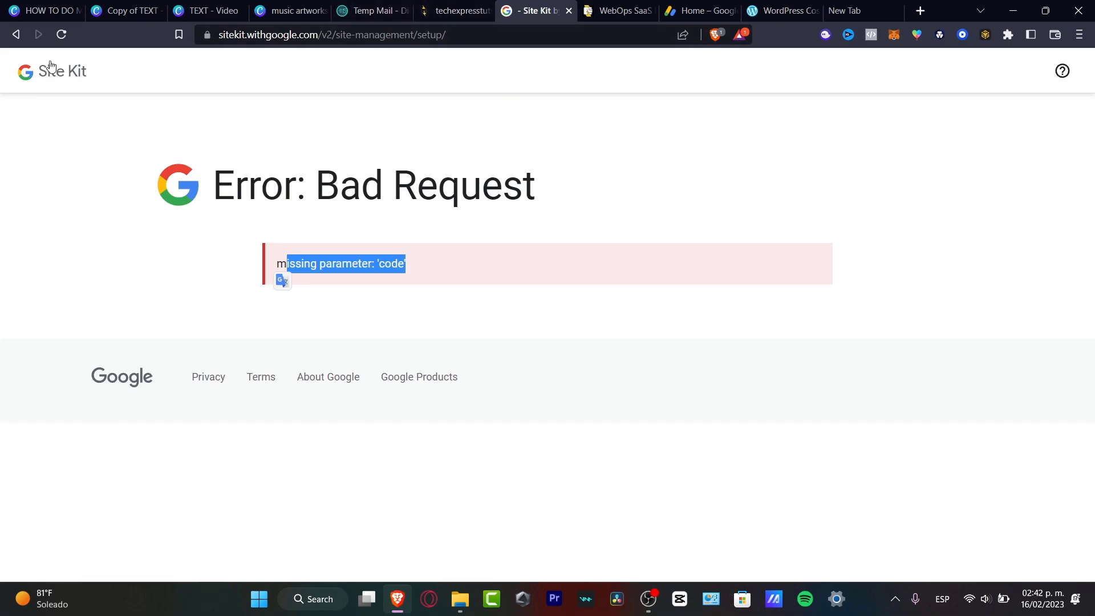
pyautogui.click(61, 35)
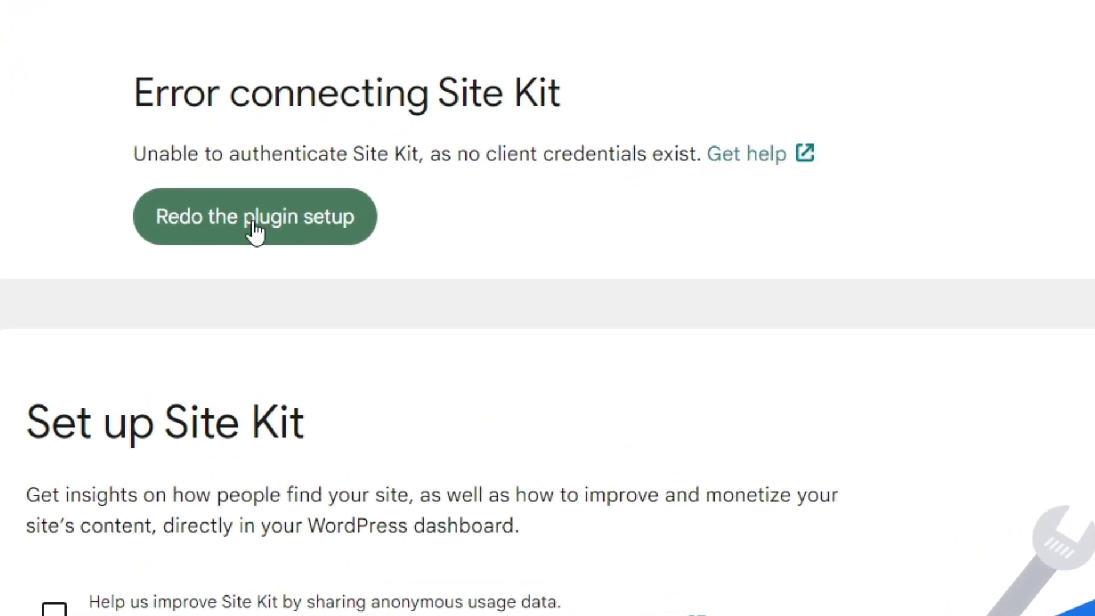
pyautogui.click(255, 231)
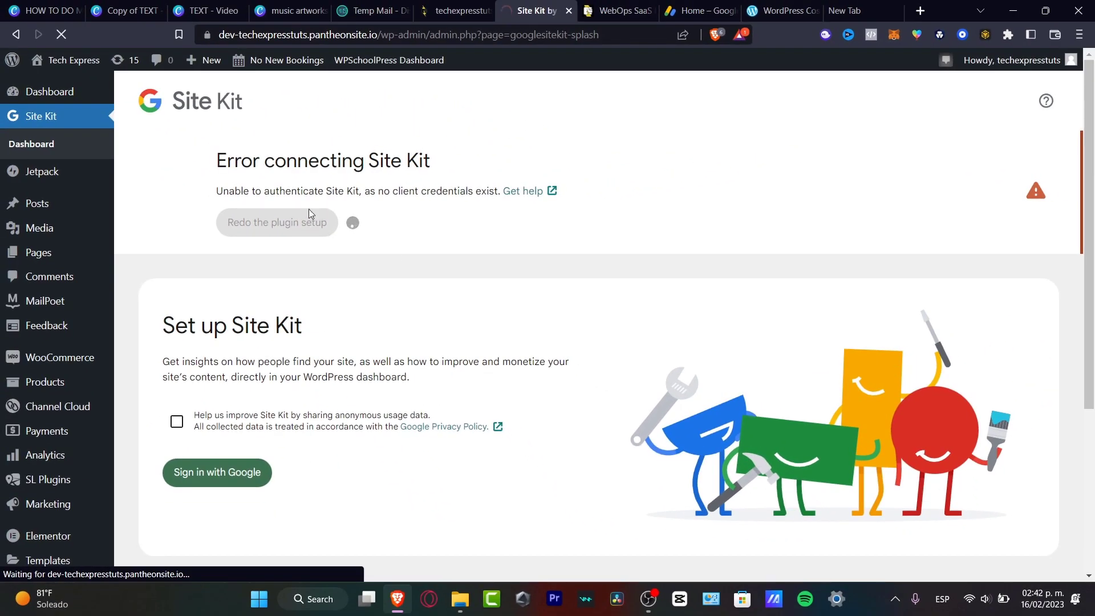
# Choose the white-star studio's Google account to continue to Site Kit, checking the AdSense connection page while sign-in completes
pyautogui.moveTo(284, 191); pyautogui.dragTo(440, 193)
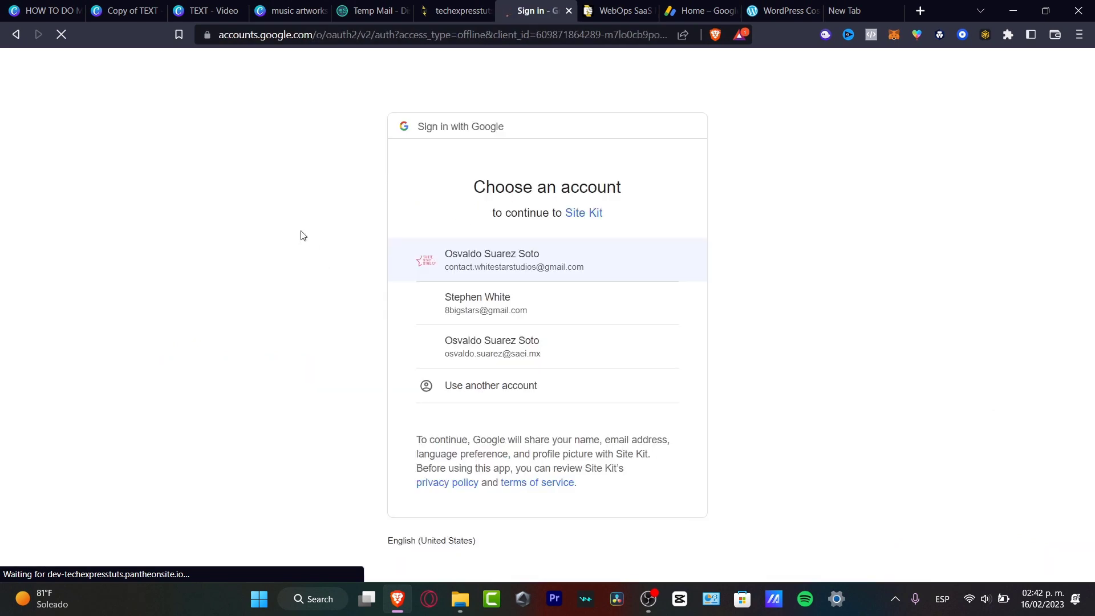
pyautogui.moveTo(505, 254); pyautogui.dragTo(504, 266)
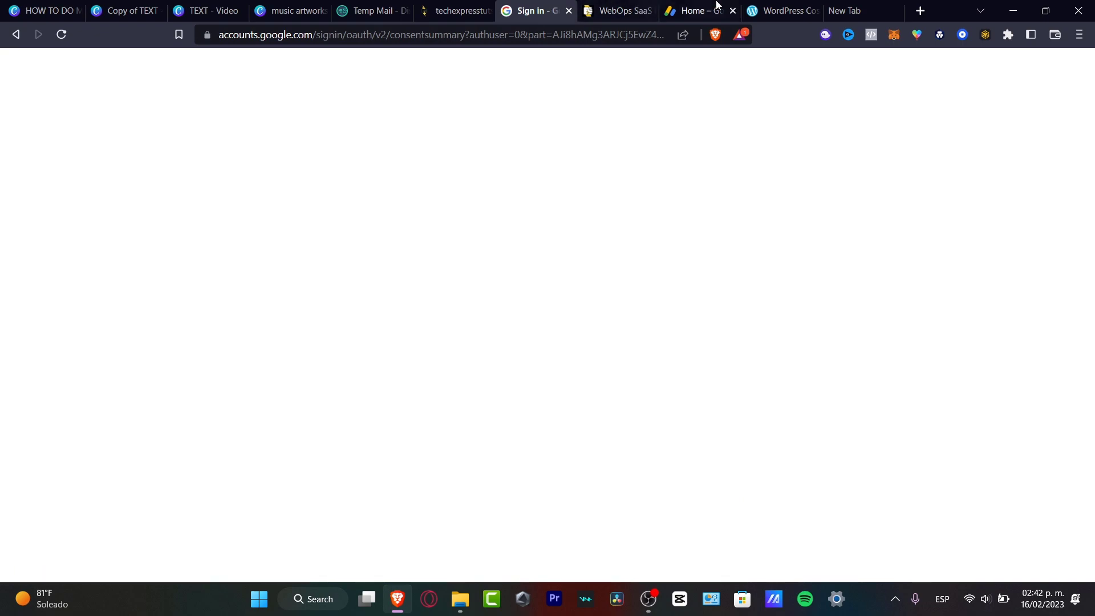
pyautogui.moveTo(717, 4); pyautogui.dragTo(633, 6)
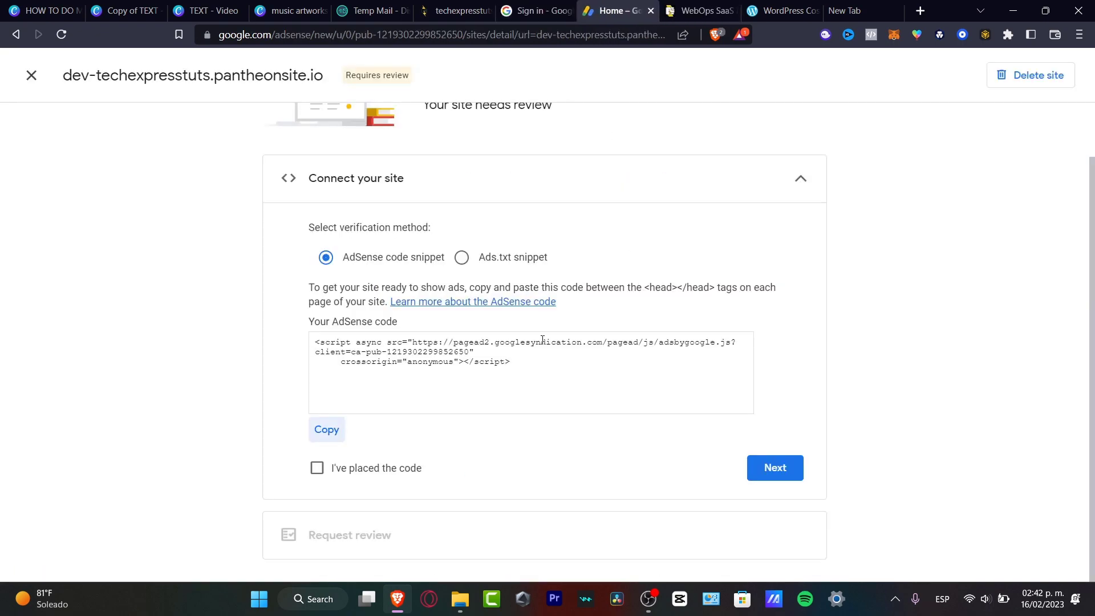
pyautogui.click(533, 10)
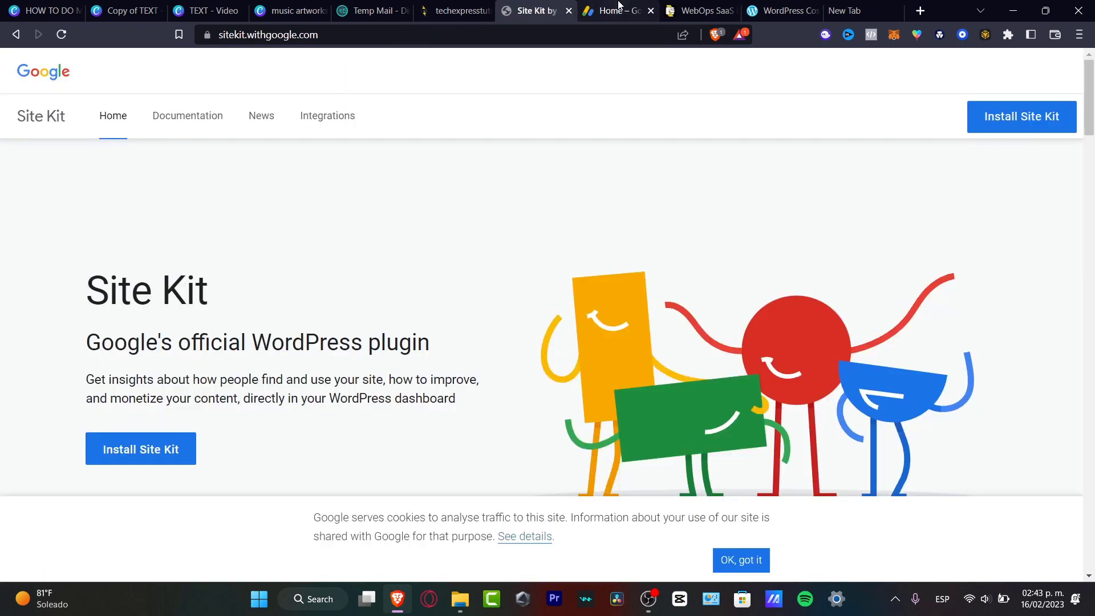
# Return to the AdSense page for dev-techexpresstuts.pantheonsite.io and expand the requested review's details
pyautogui.click(619, 6)
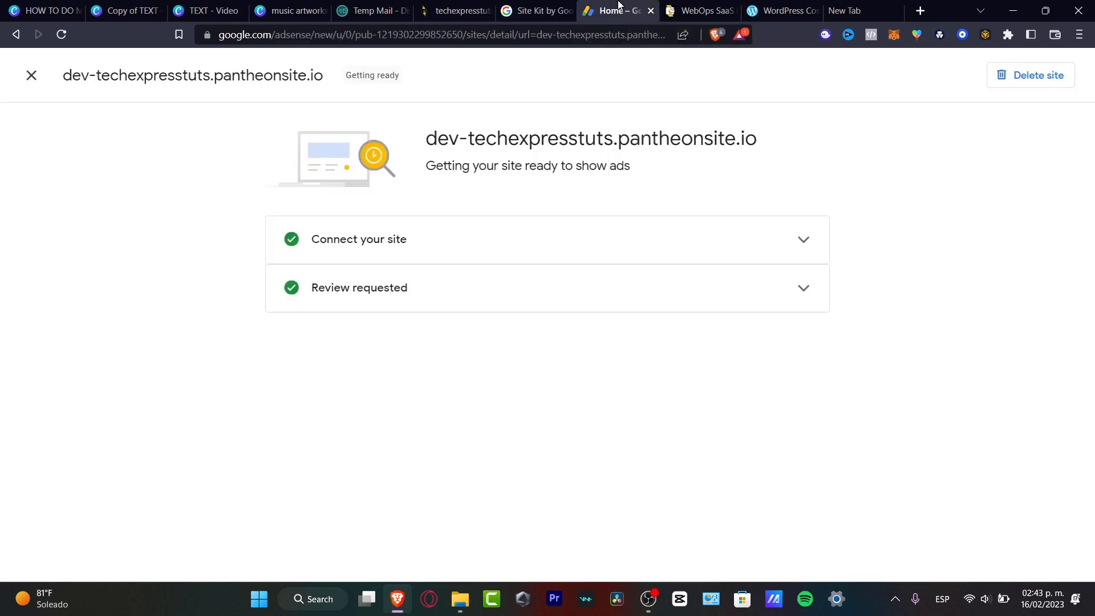
pyautogui.click(533, 10)
pyautogui.click(612, 12)
pyautogui.click(501, 285)
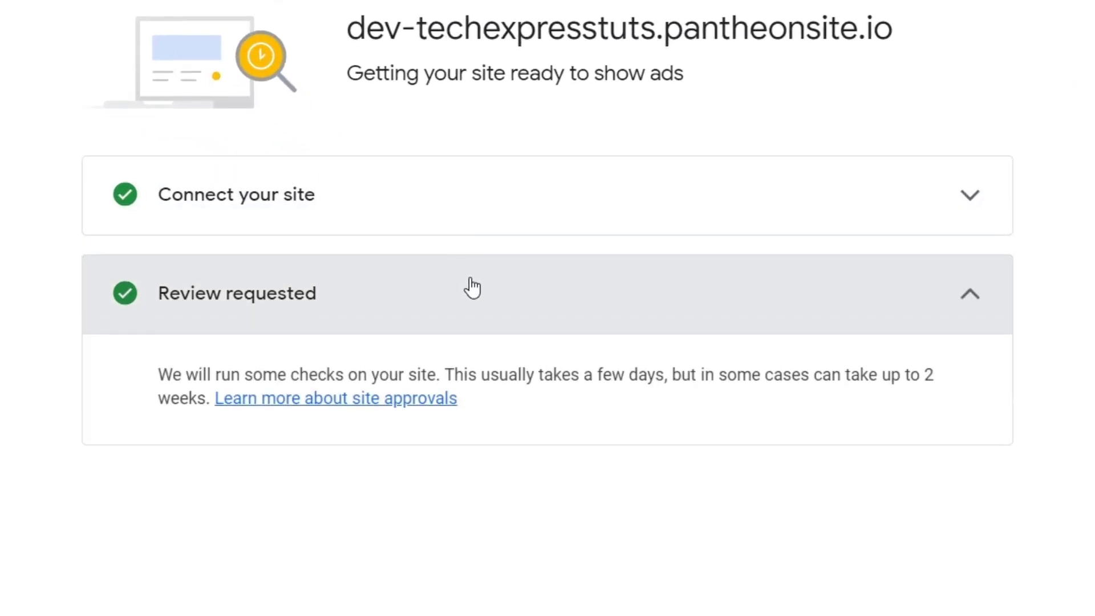
pyautogui.click(613, 211)
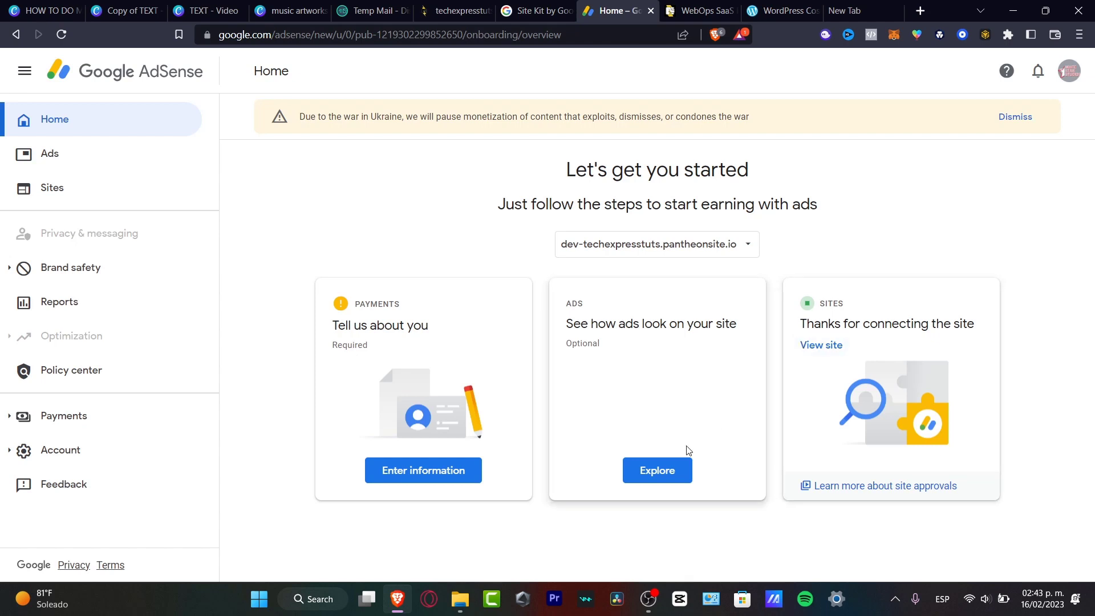
# Open the ad settings preview for dev-techexpresstuts.pantheonsite.io, turn on Auto ads and inspect their placement on the mobile page
pyautogui.click(657, 471)
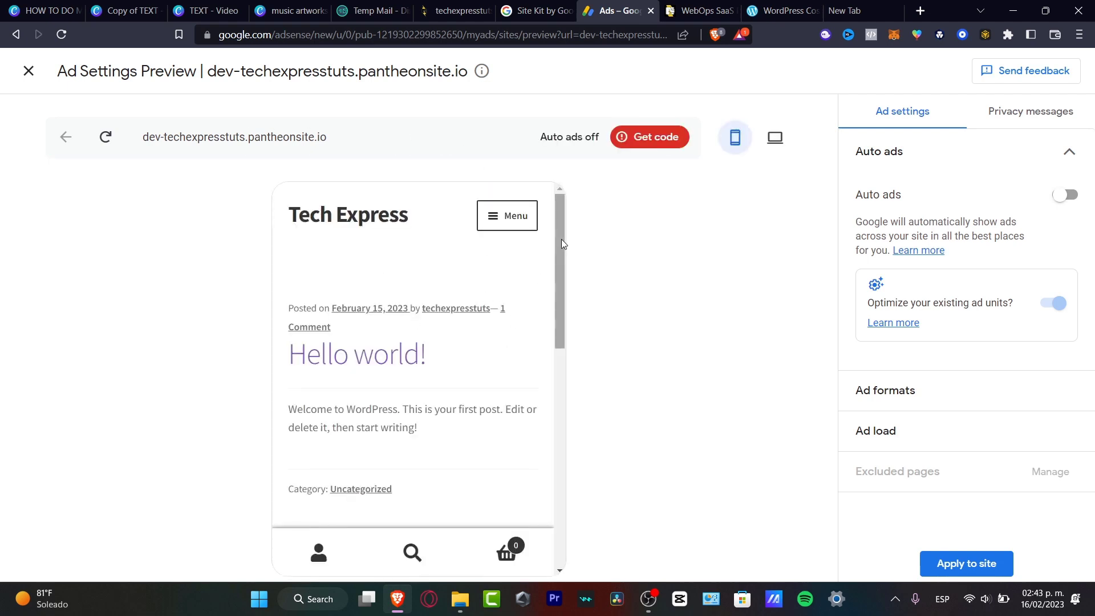
pyautogui.moveTo(561, 238); pyautogui.dragTo(615, 428)
pyautogui.click(1063, 195)
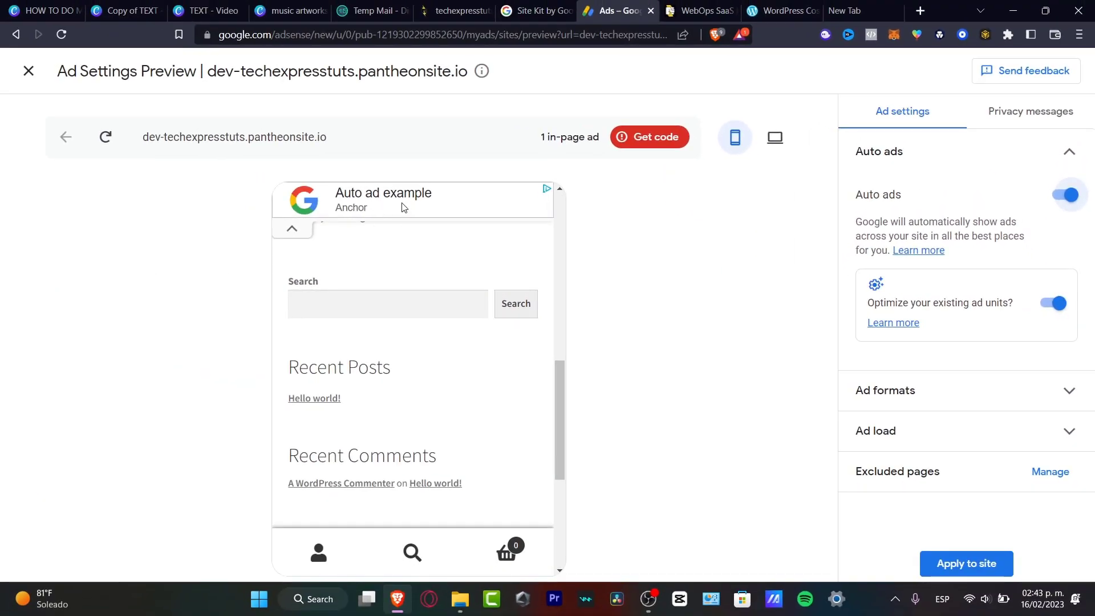
pyautogui.moveTo(562, 400); pyautogui.dragTo(569, 439)
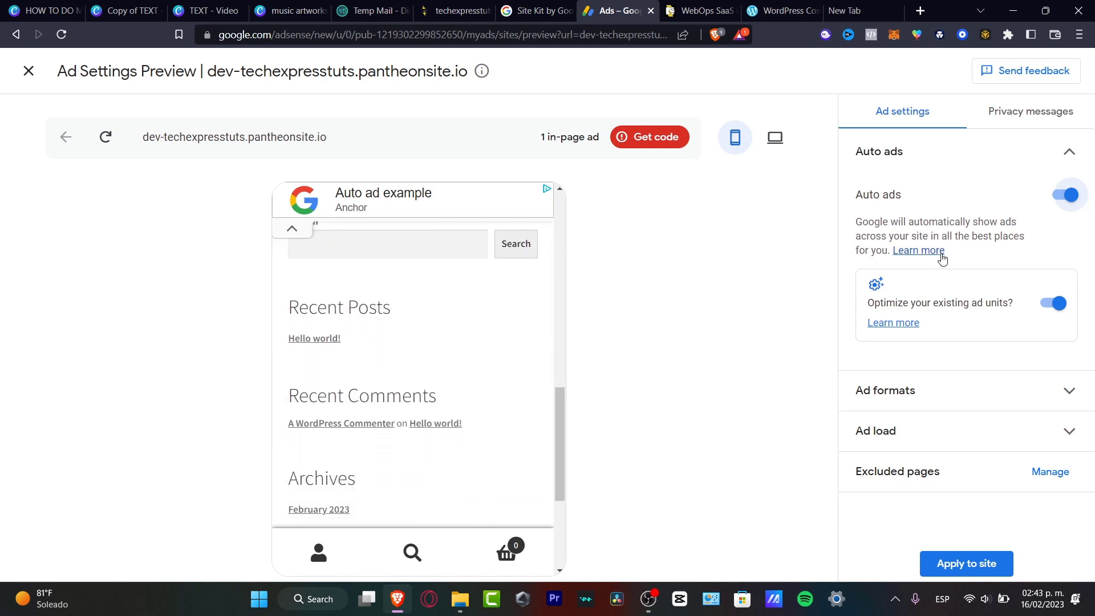
# In the ad formats, turn on Multiplex ads and turn off wide-screen anchor ads and side rails
pyautogui.click(1069, 395)
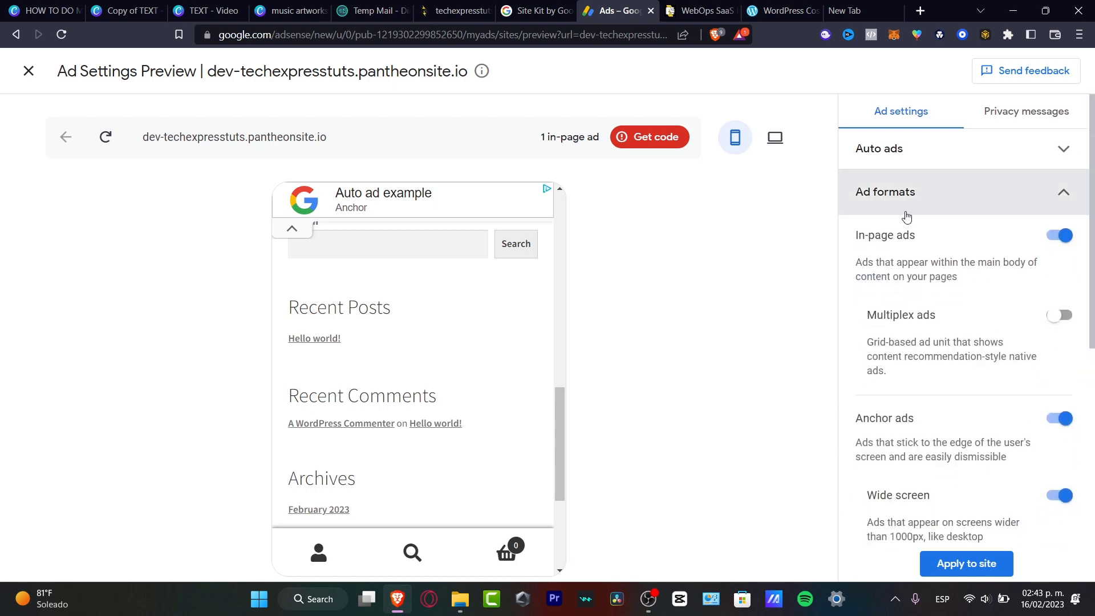
pyautogui.moveTo(569, 456); pyautogui.dragTo(552, 265)
pyautogui.click(1060, 317)
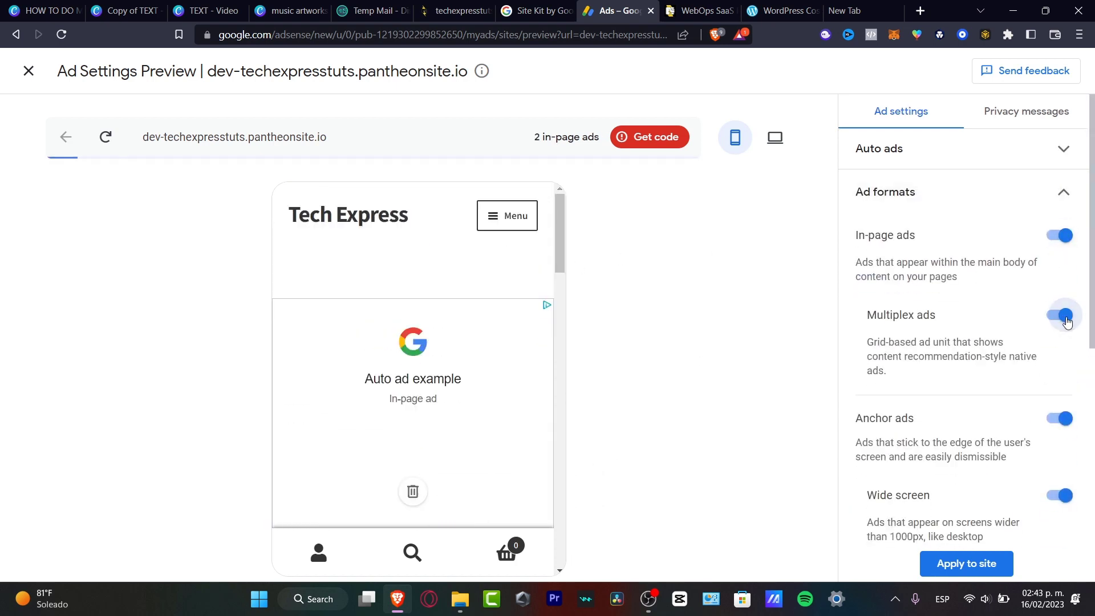
pyautogui.click(1059, 495)
pyautogui.scroll(-3, 1016, 496)
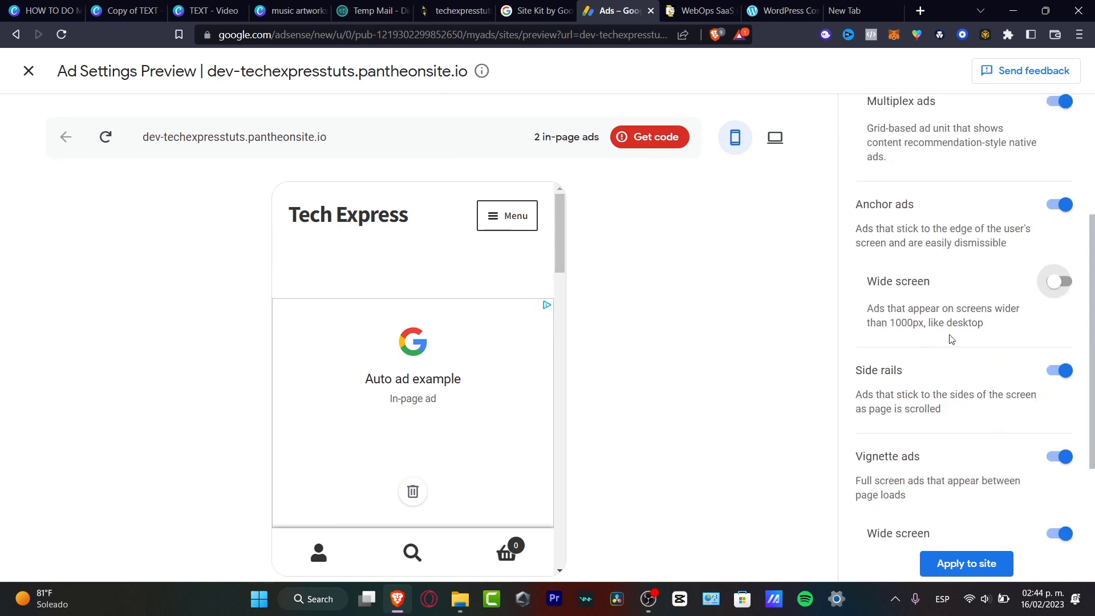
pyautogui.click(1062, 371)
pyautogui.scroll(-2, 1034, 404)
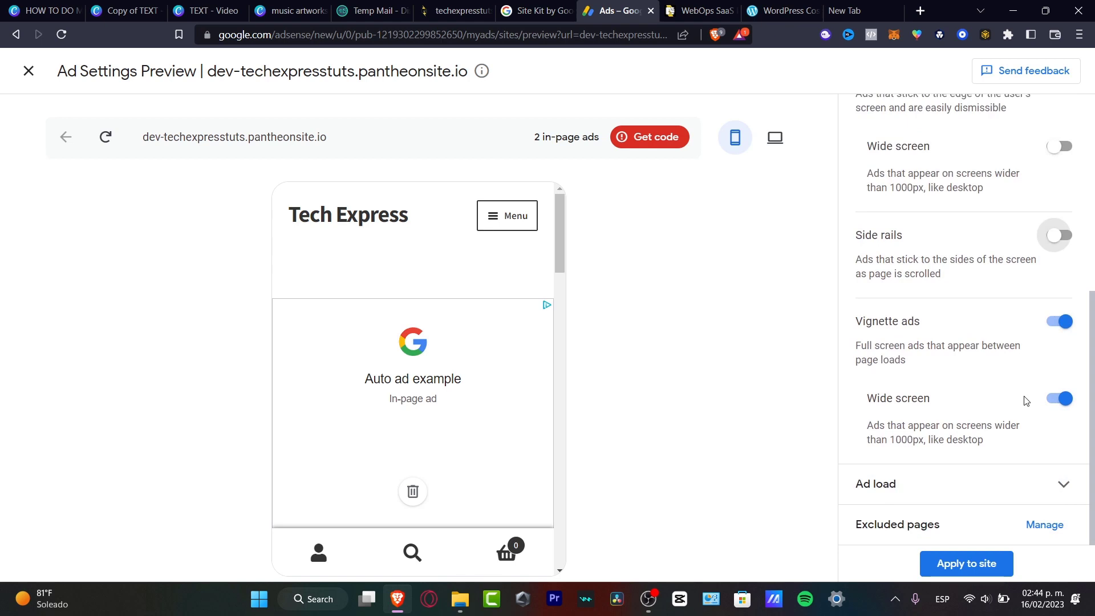
# Lower the ad load to about one fifth of its range and apply the ad settings to the site now
pyautogui.click(1033, 485)
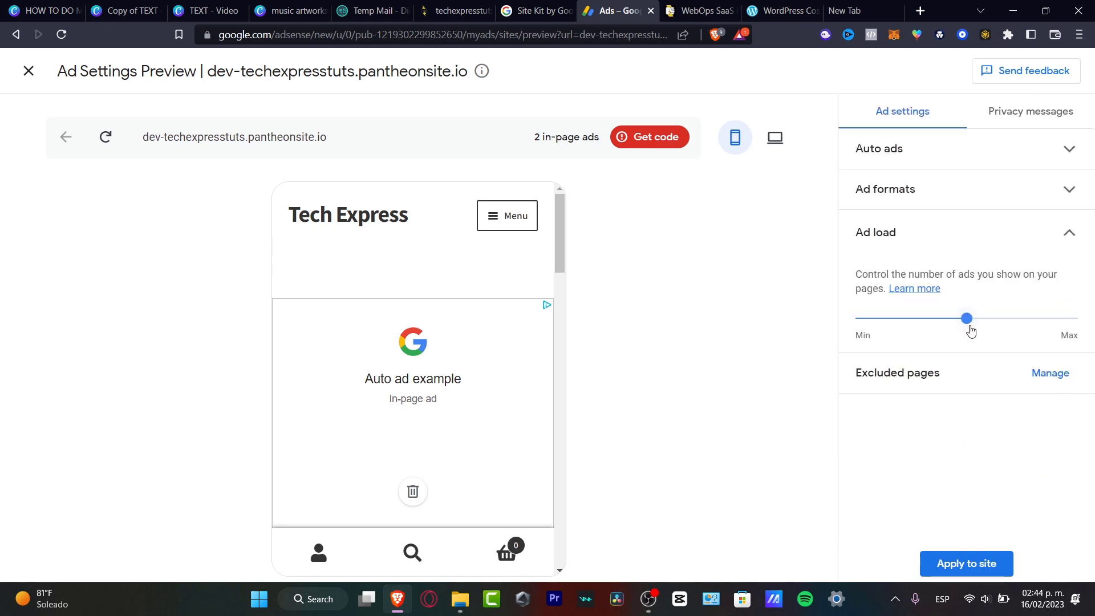
pyautogui.click(969, 320)
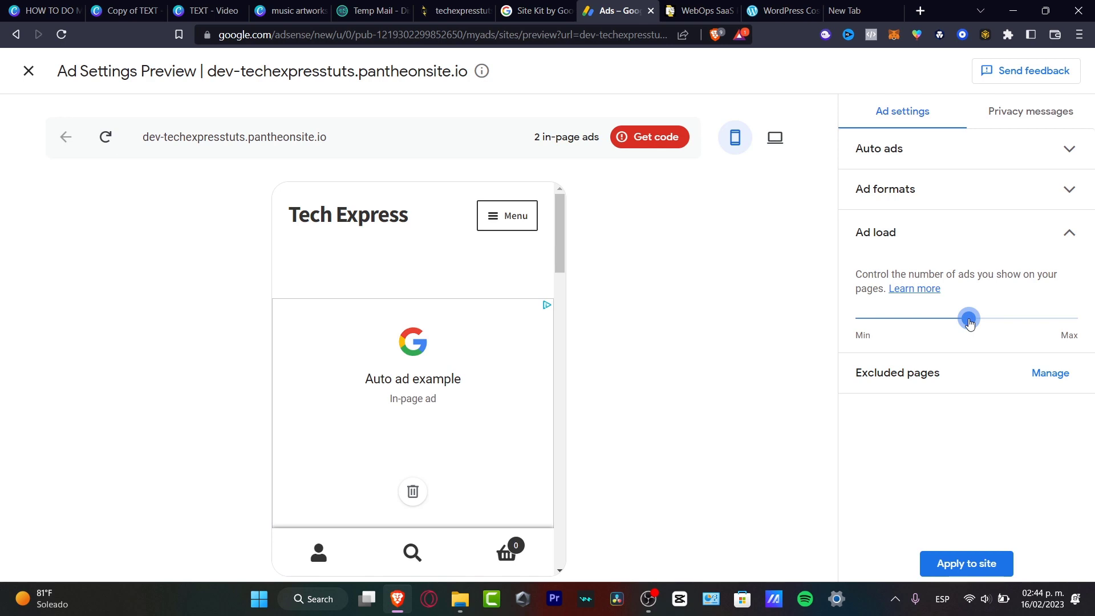
pyautogui.moveTo(969, 322); pyautogui.dragTo(906, 323)
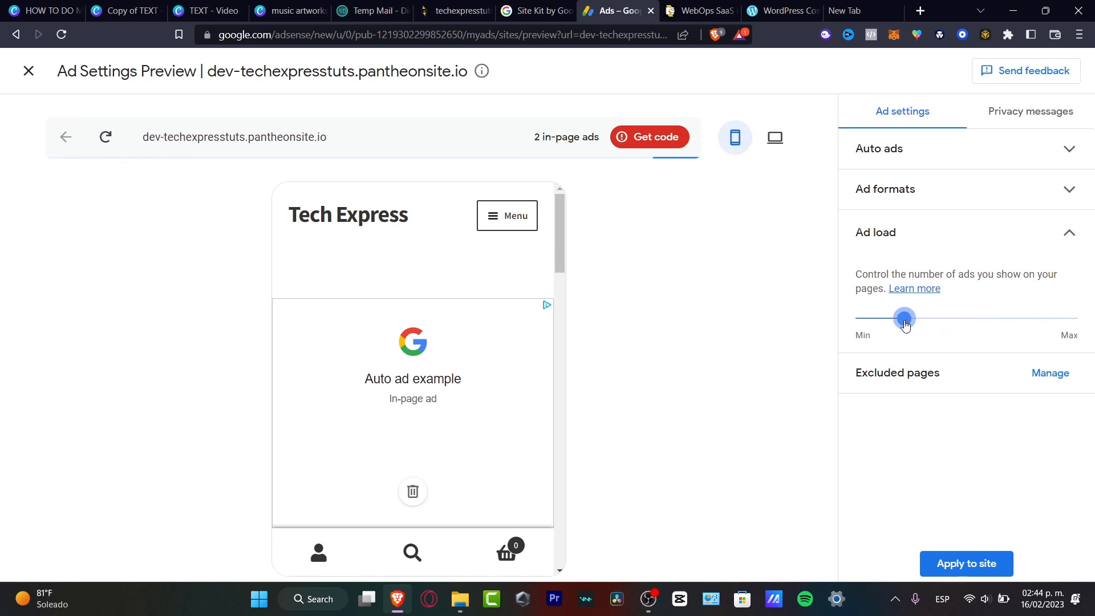
pyautogui.click(988, 563)
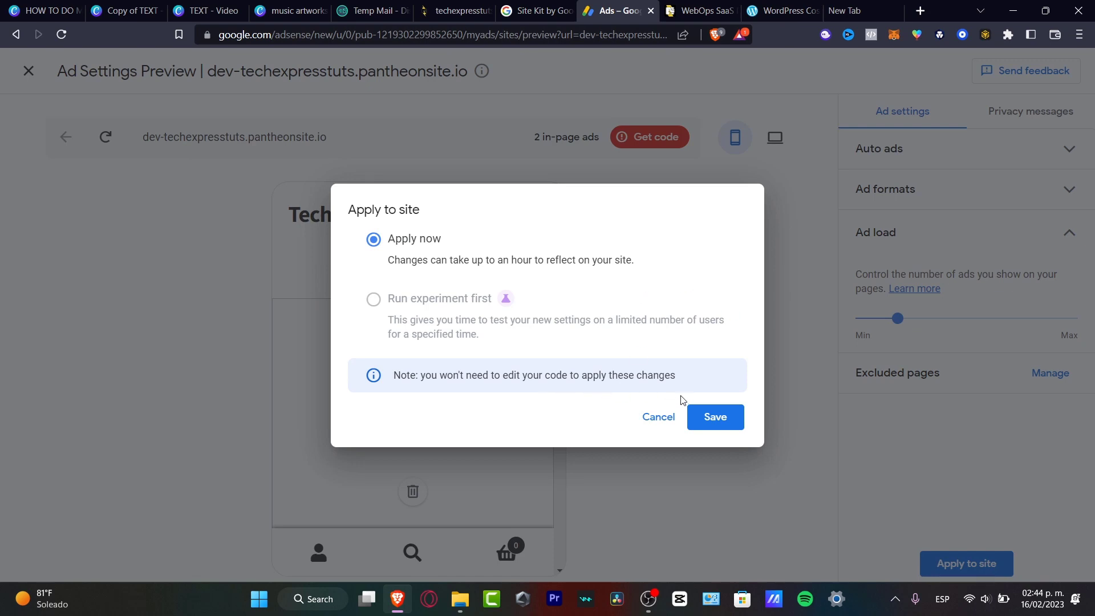
pyautogui.click(722, 415)
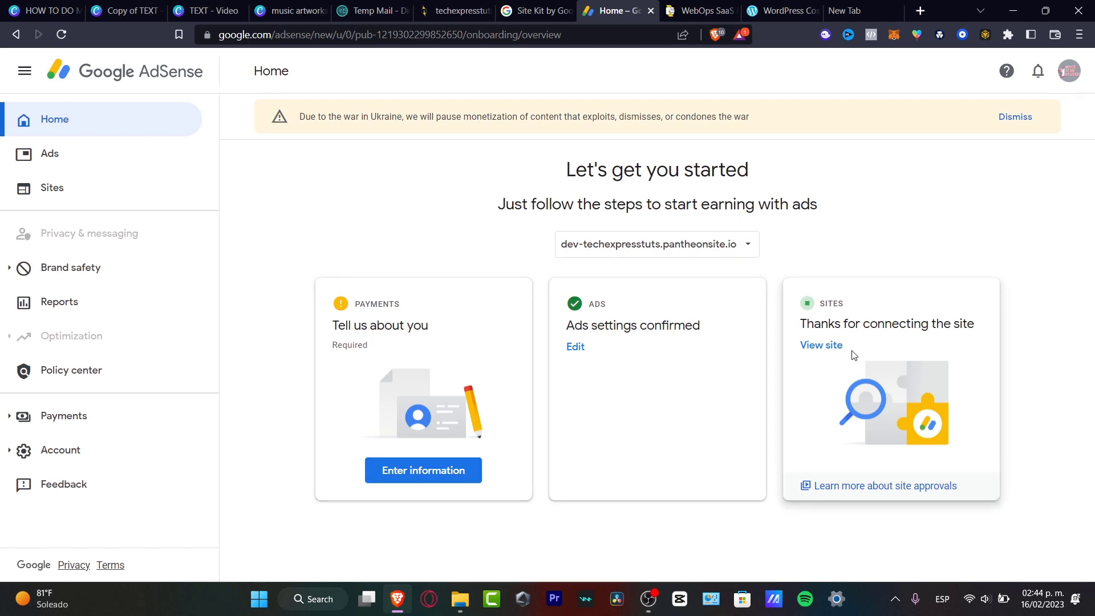
# View the connected site in the AdSense site list, then open the Ads overview and go through its Auto ads introduction
pyautogui.click(821, 344)
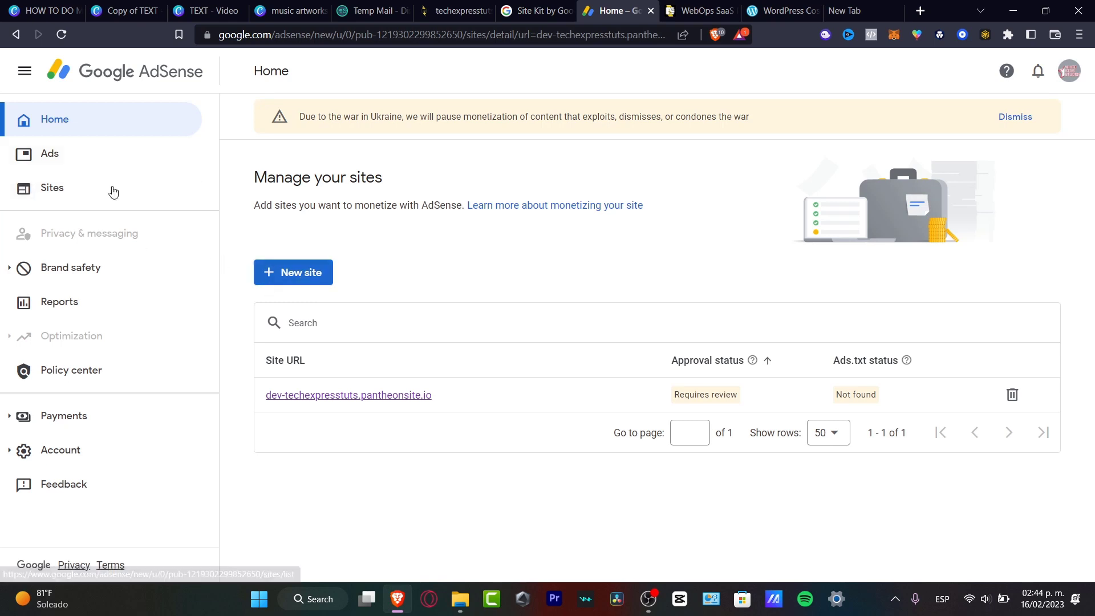
pyautogui.click(80, 154)
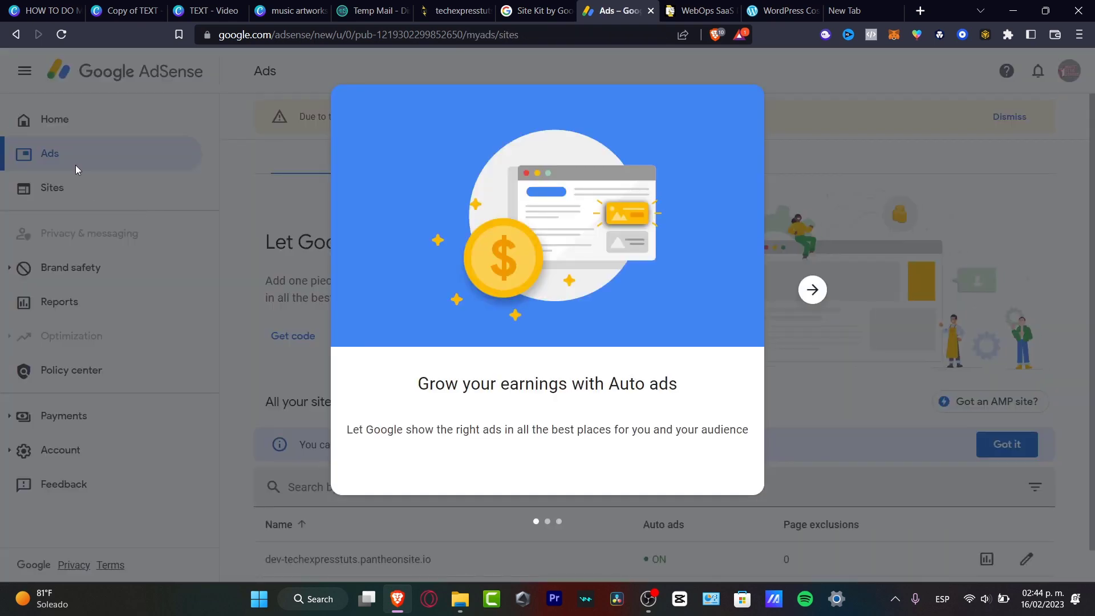
pyautogui.click(813, 291)
pyautogui.click(813, 291)
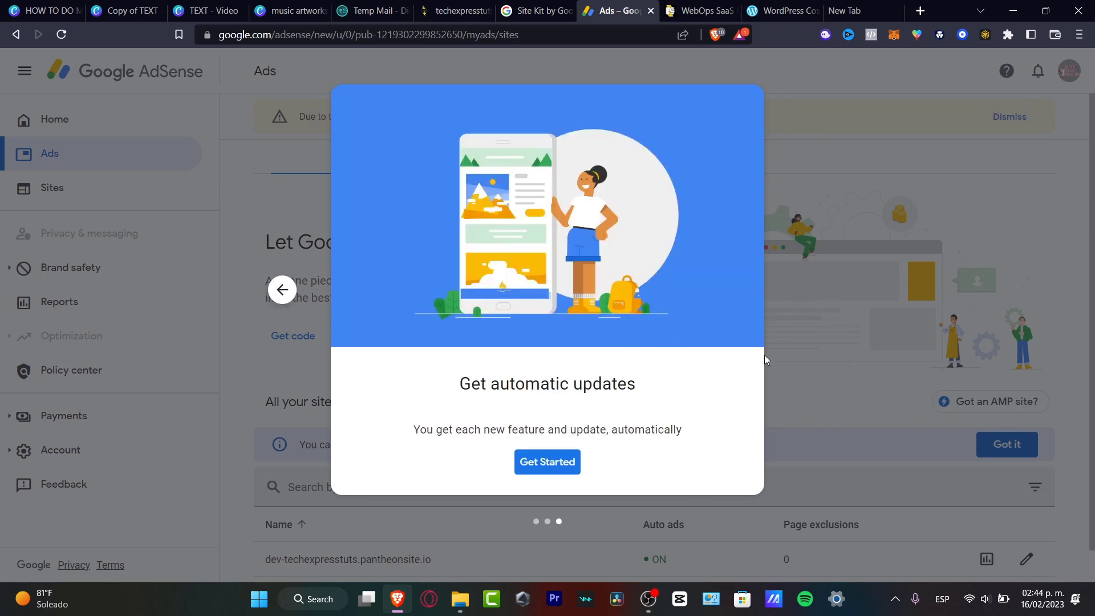
pyautogui.click(557, 471)
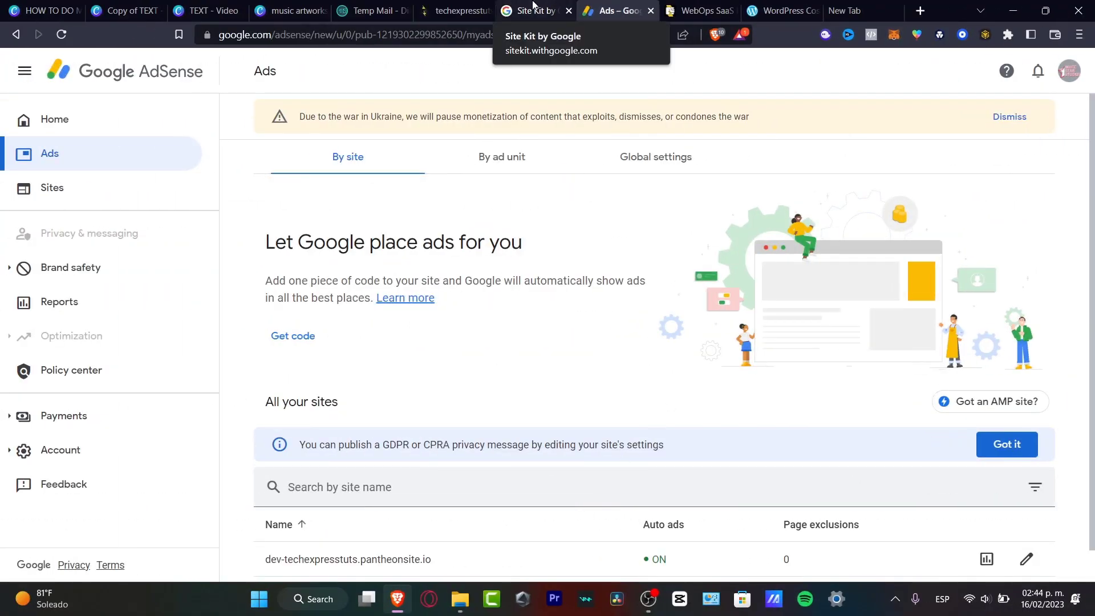
pyautogui.click(534, 5)
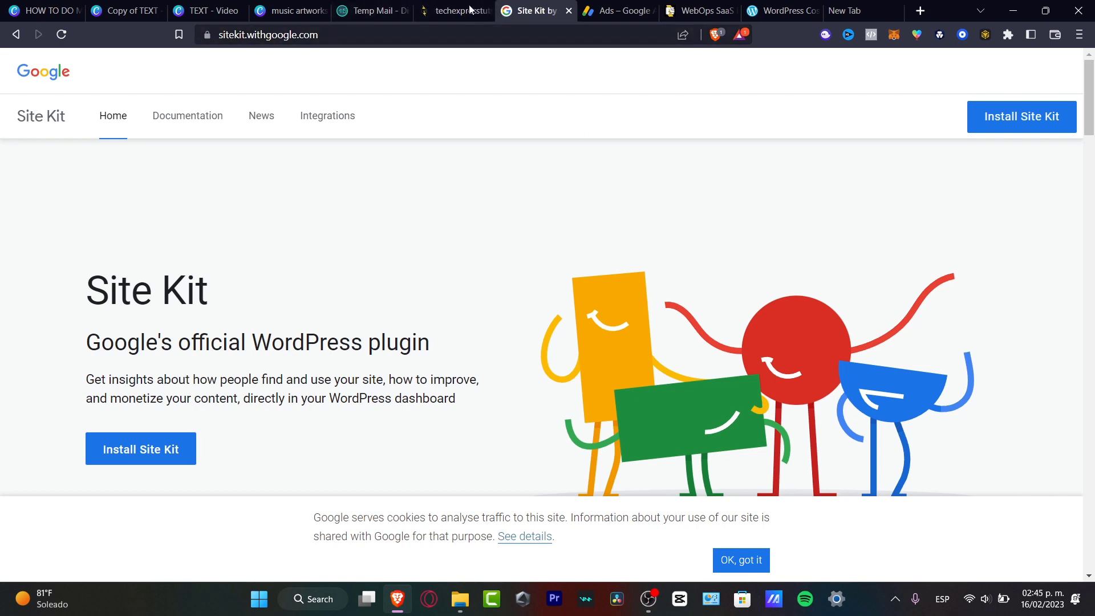
pyautogui.click(794, 5)
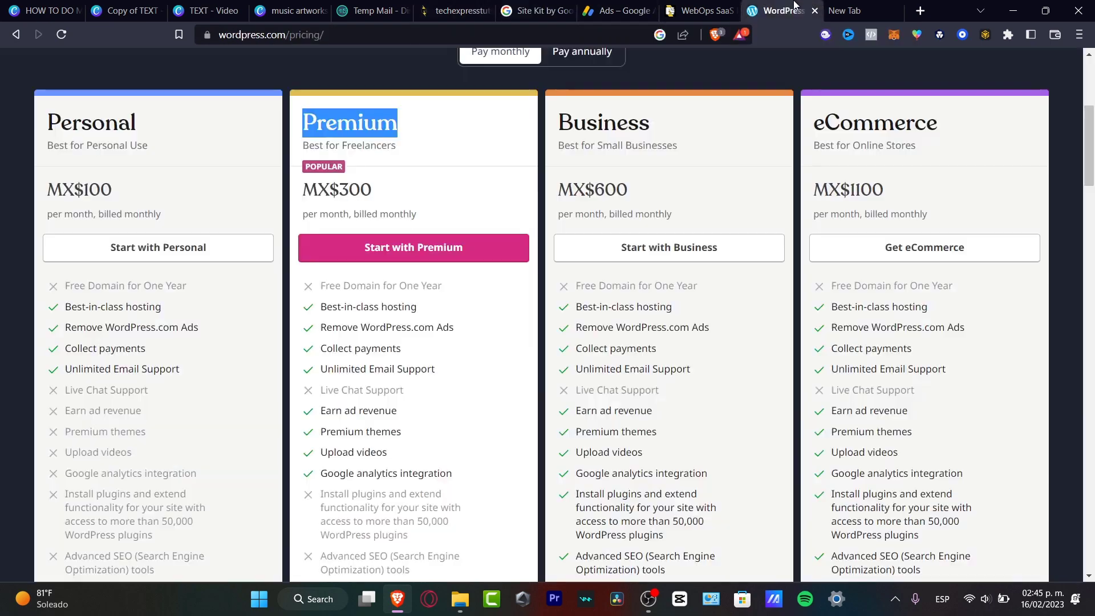
pyautogui.click(536, 8)
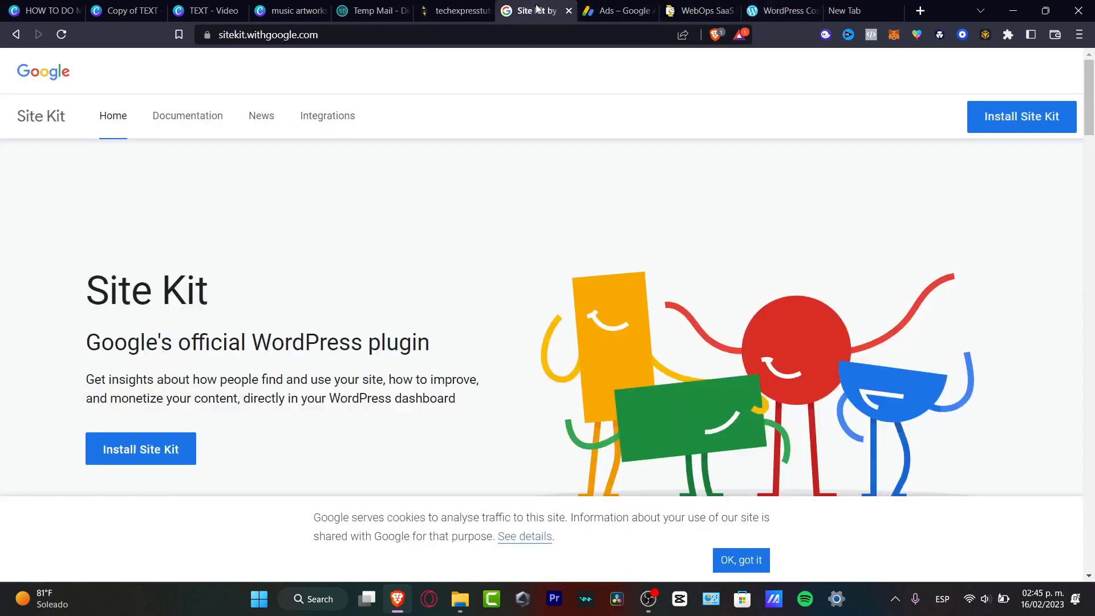
pyautogui.click(604, 6)
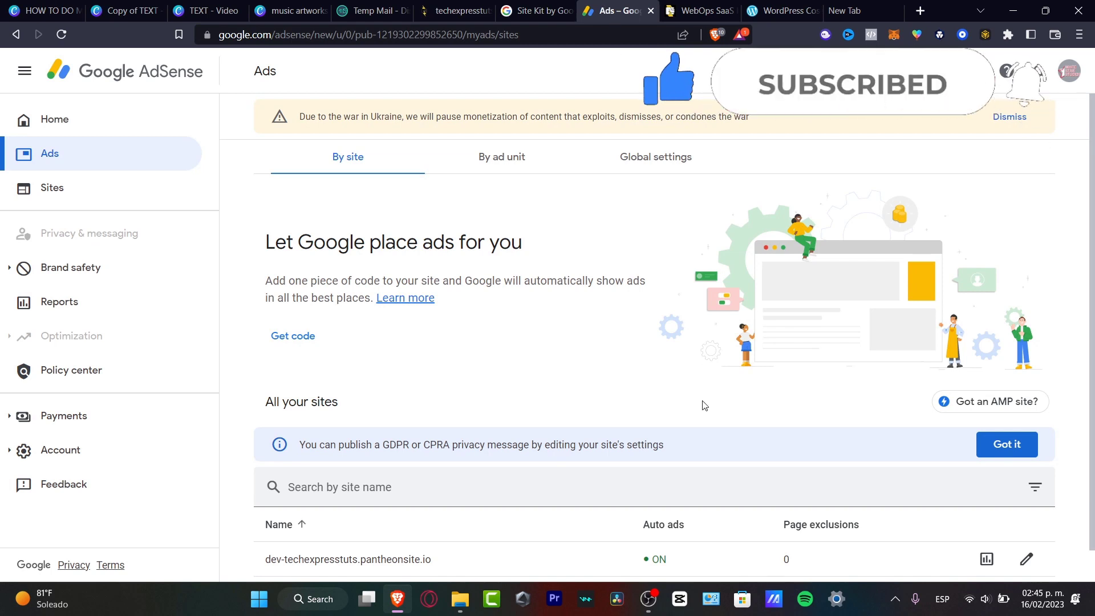
pyautogui.scroll(-1, 701, 406)
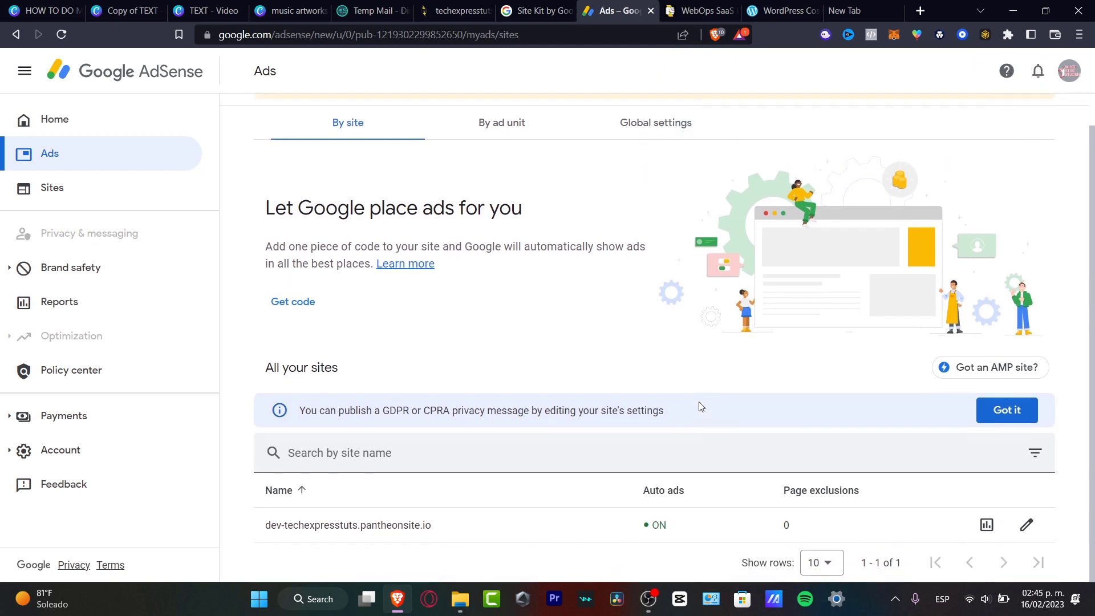